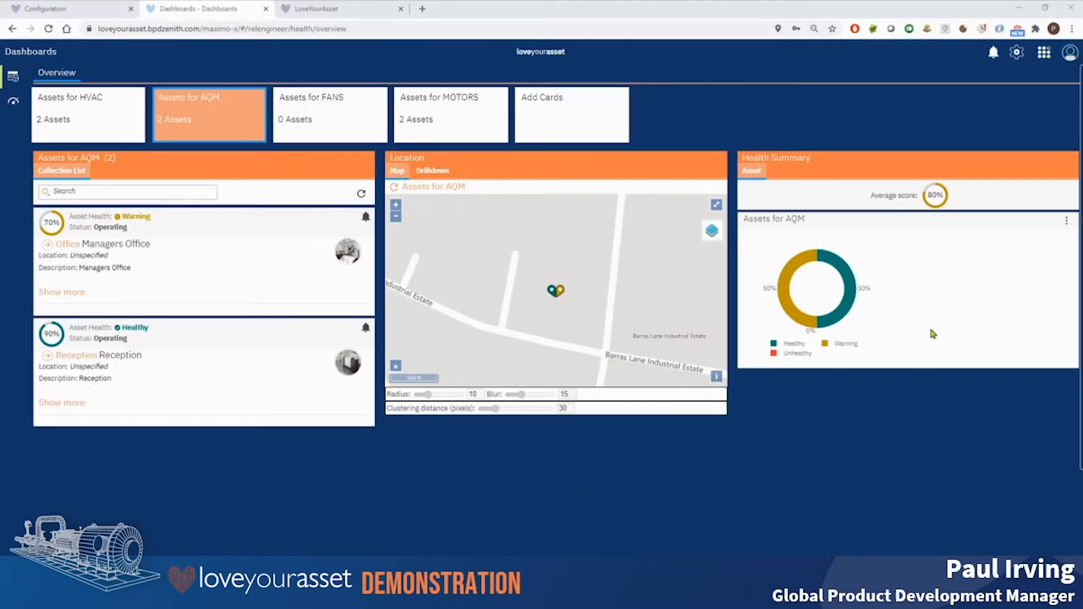
# Zoom out the location map of the AQM assets and view the Managers Office asset from its map marker
pyautogui.moveTo(831, 267)
pyautogui.scroll(2, 562, 326)
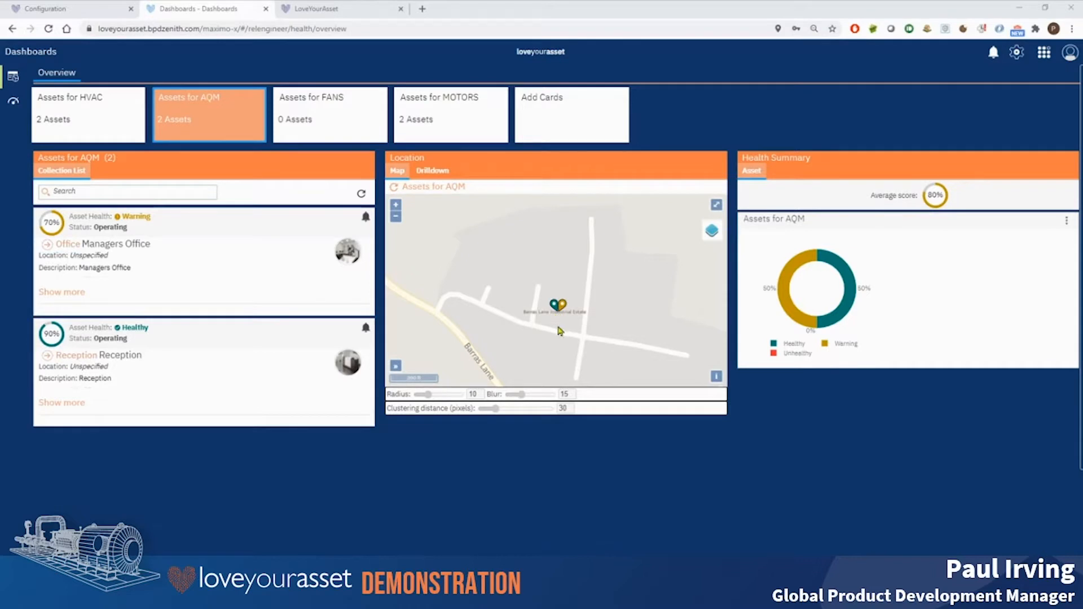
pyautogui.click(566, 308)
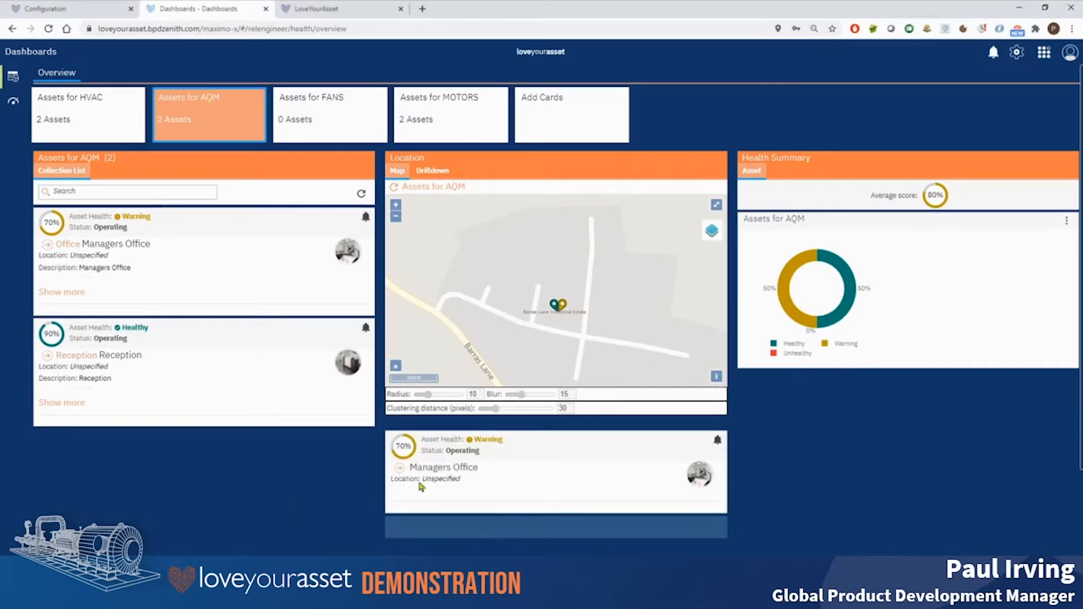
pyautogui.moveTo(563, 312)
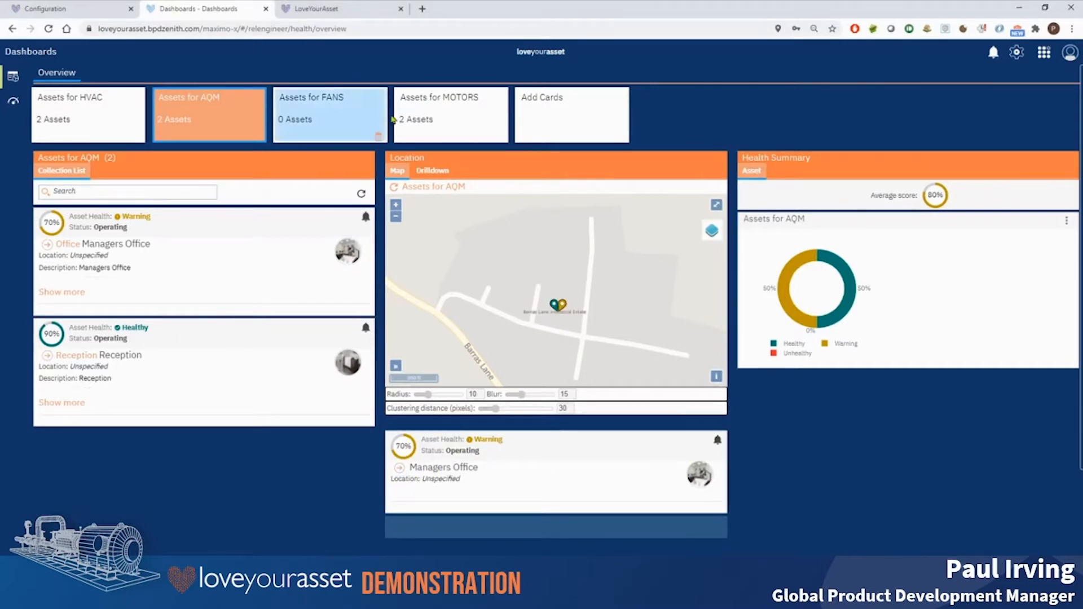
# Show the MOTORS assets, open the details of asset MFENG-101 and display its sensors
pyautogui.click(464, 114)
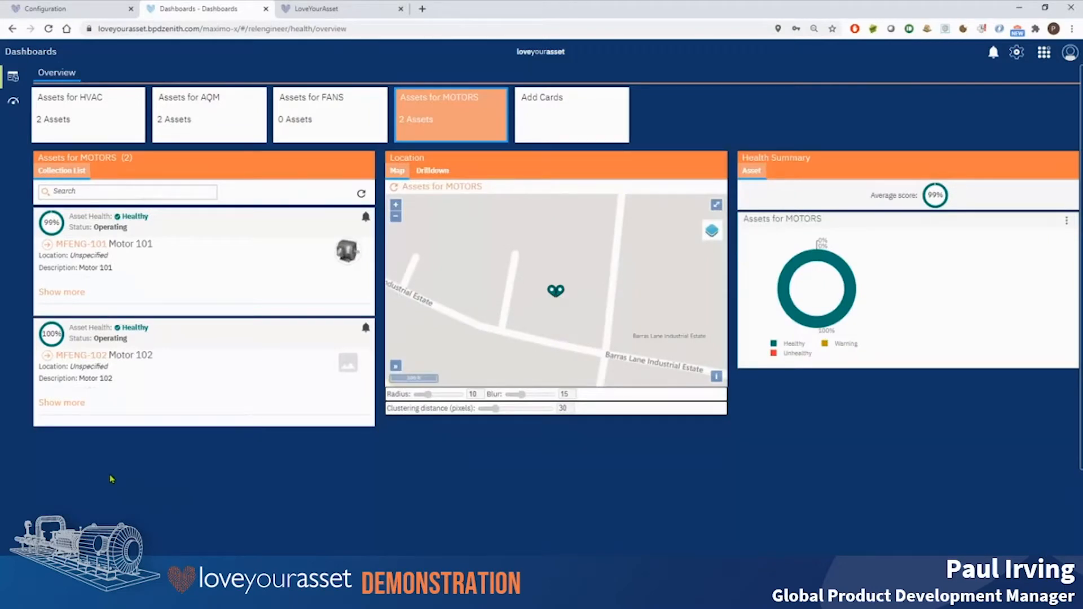
pyautogui.click(91, 243)
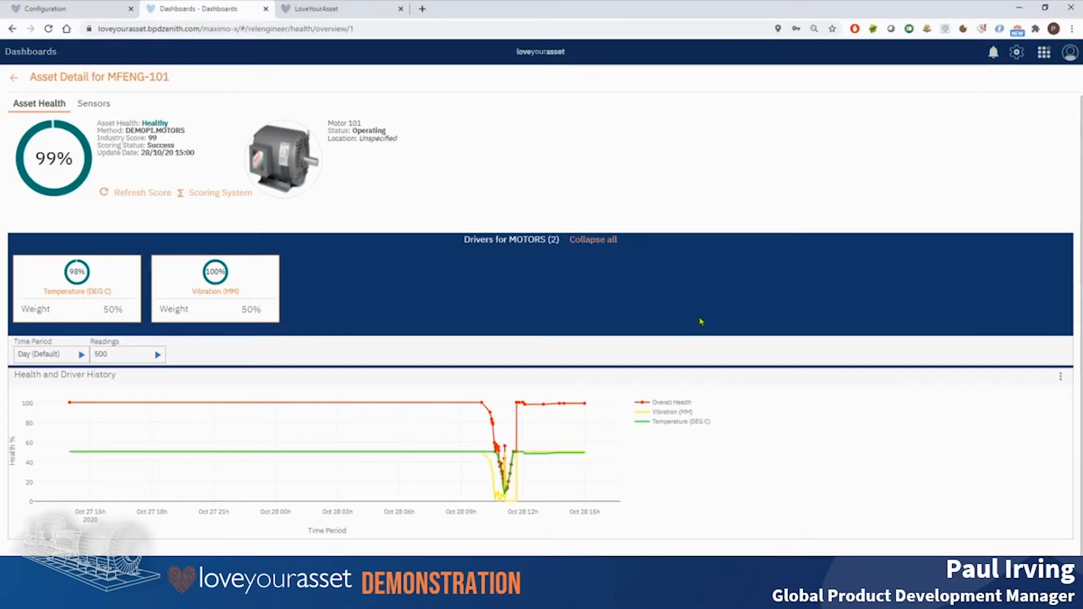
pyautogui.click(96, 104)
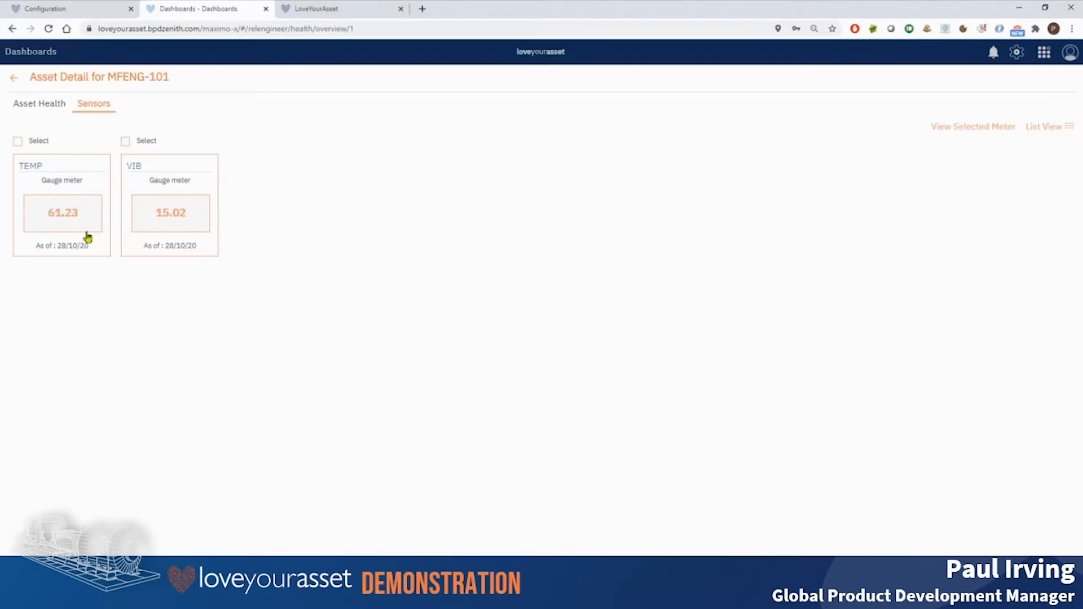
# View the TEMP meter's sensor history and check its available time periods and reading counts
pyautogui.click(43, 225)
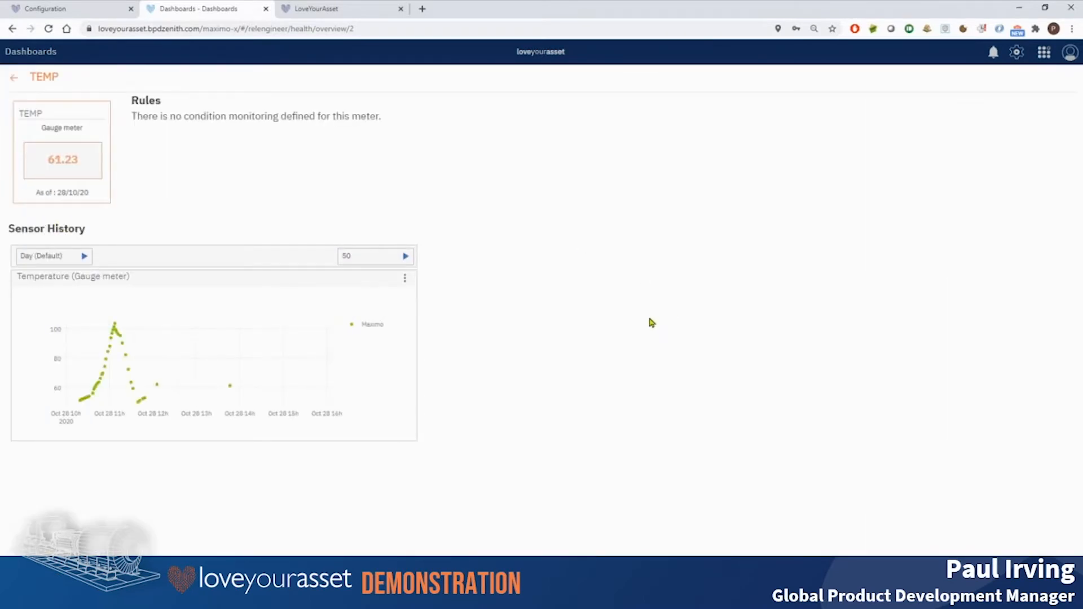
pyautogui.moveTo(77, 403)
pyautogui.moveTo(115, 322)
pyautogui.click(68, 260)
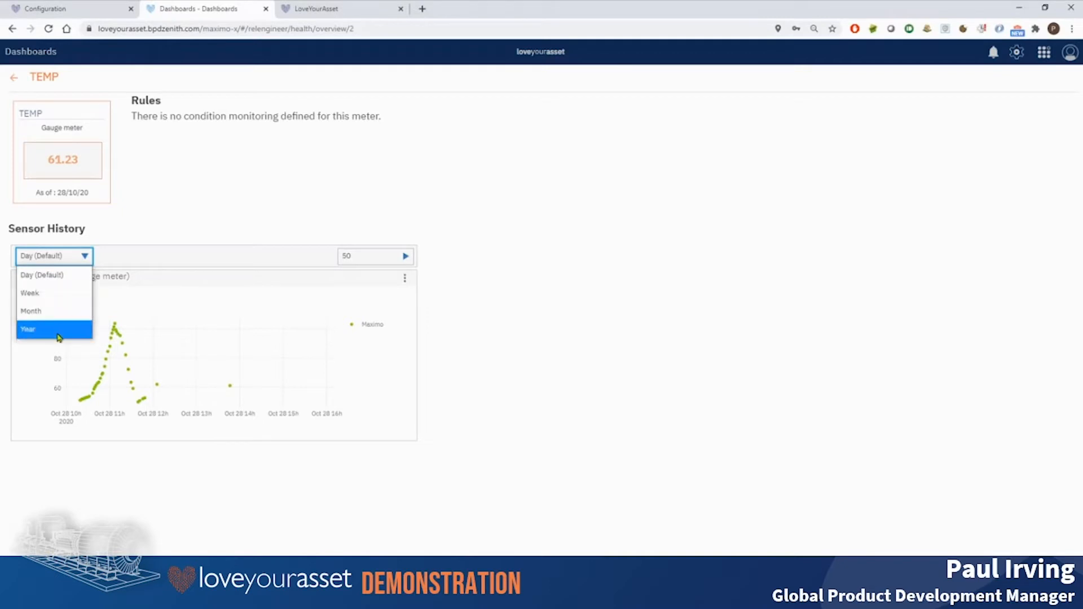
pyautogui.click(362, 279)
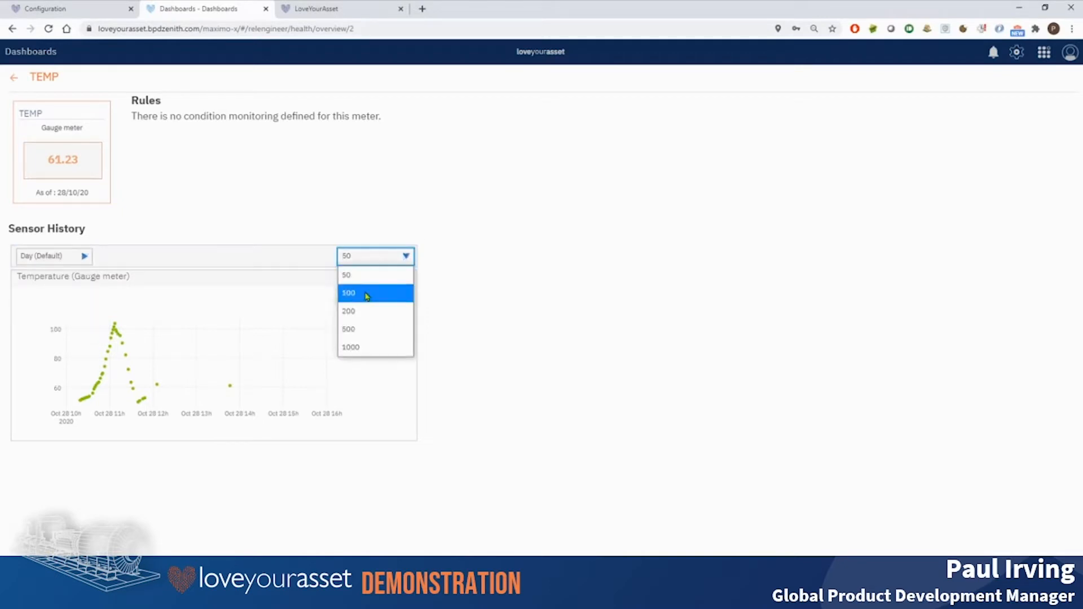
pyautogui.click(315, 218)
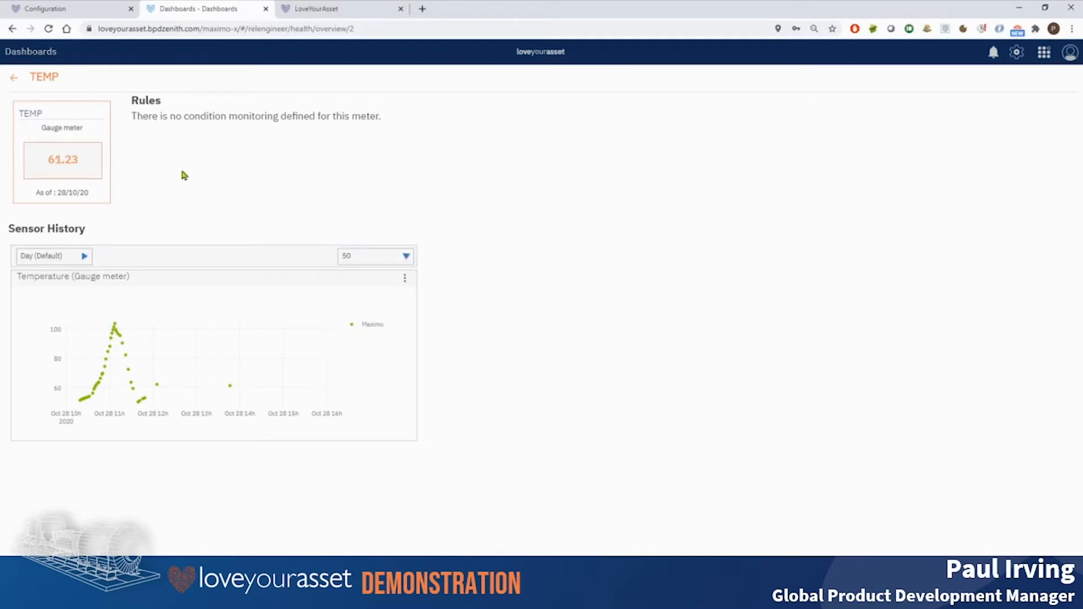
# Return to the MFENG-101 asset details, revisit its health overview and view the VIB meter's sensor history
pyautogui.click(14, 79)
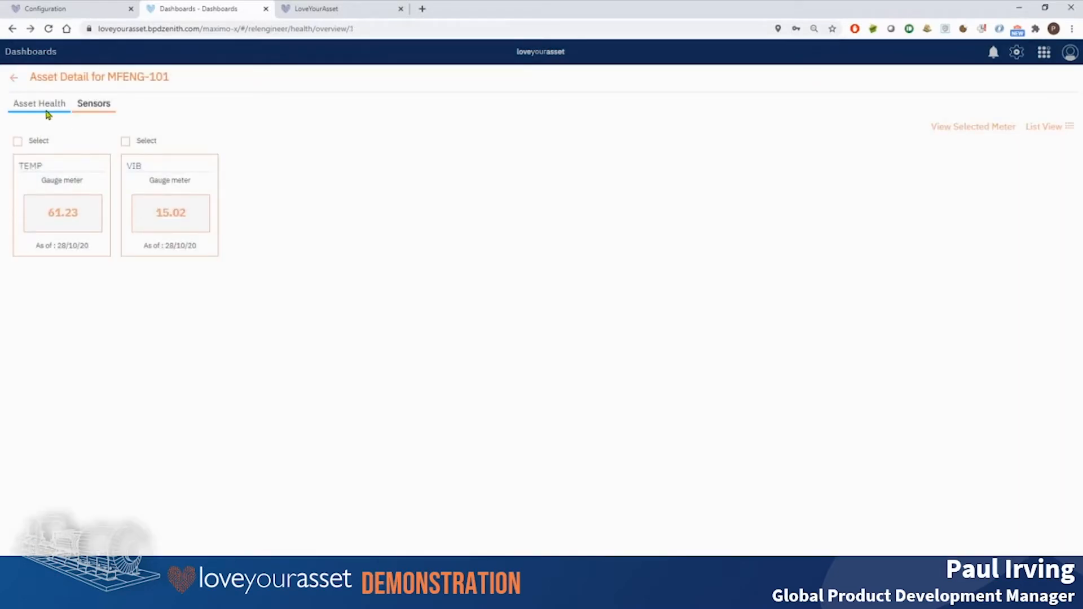
pyautogui.click(56, 110)
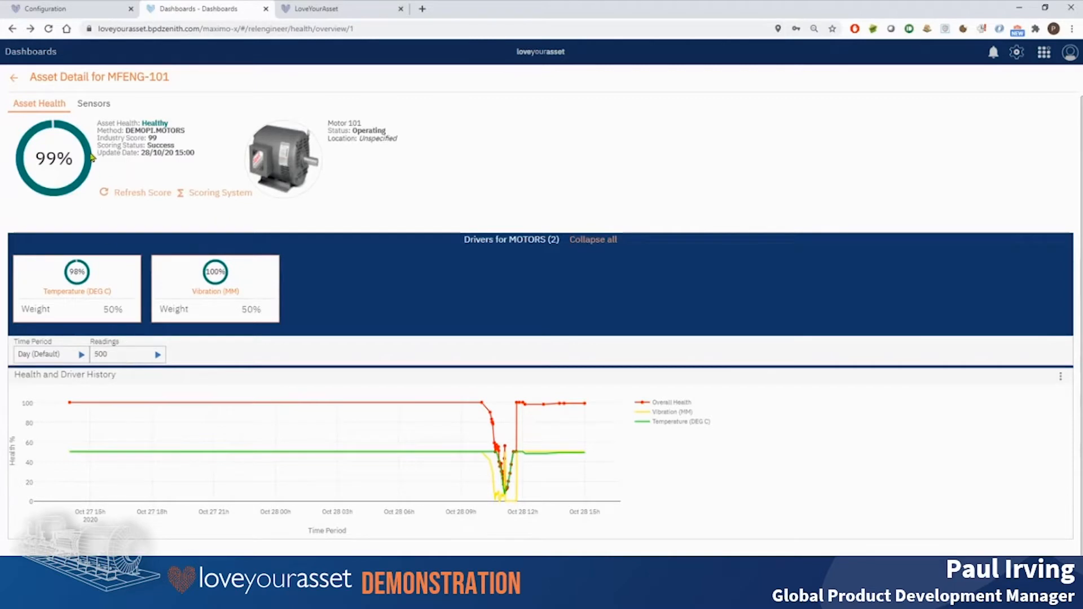
pyautogui.click(96, 104)
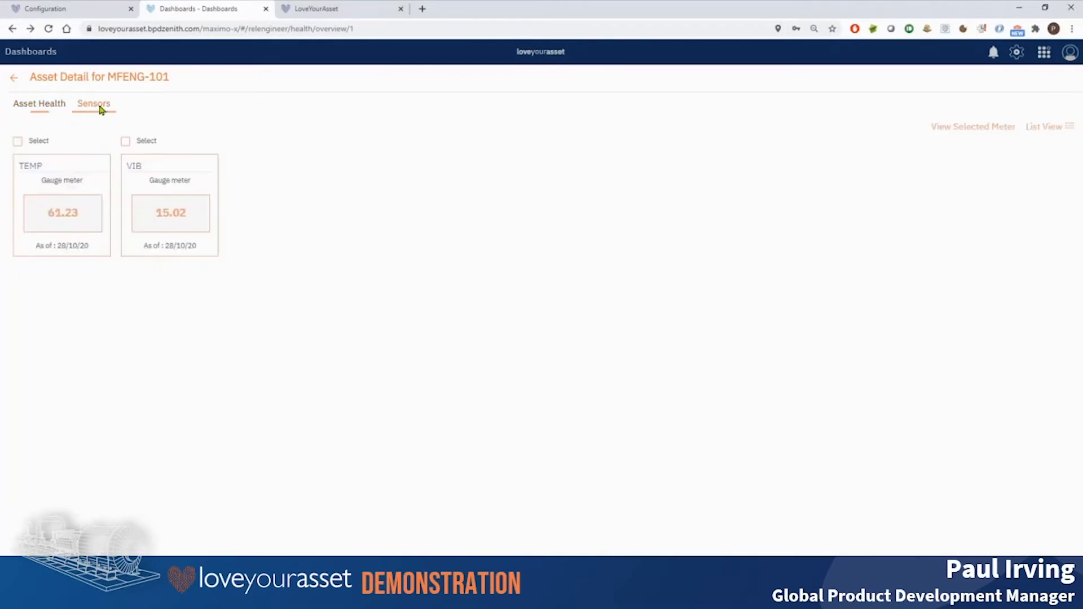
pyautogui.click(158, 224)
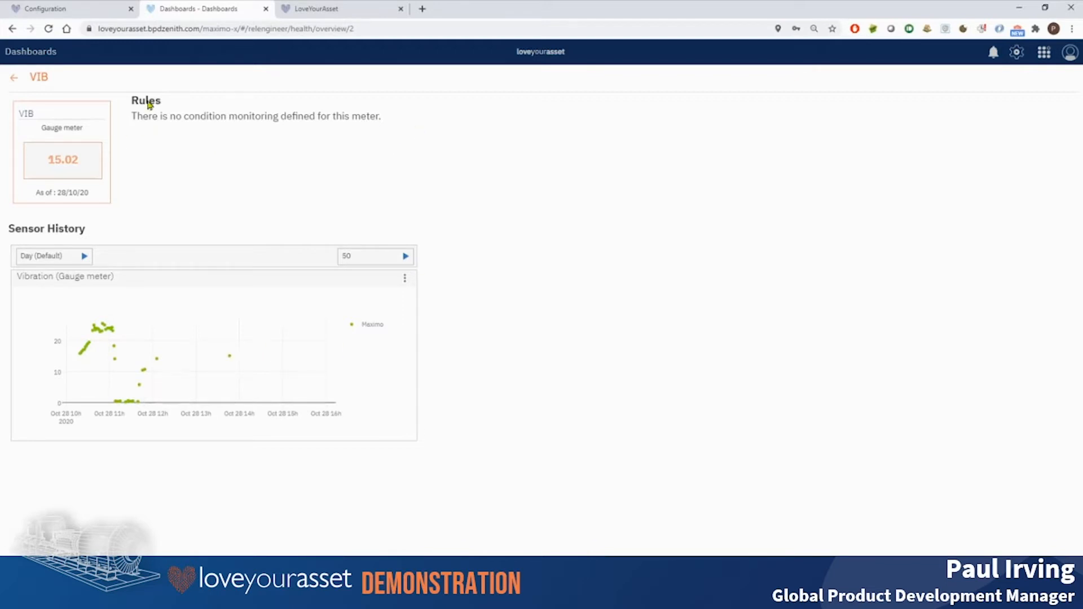
# Go back to the MOTORS asset overview and reopen the health details of asset MFENG-101
pyautogui.click(14, 78)
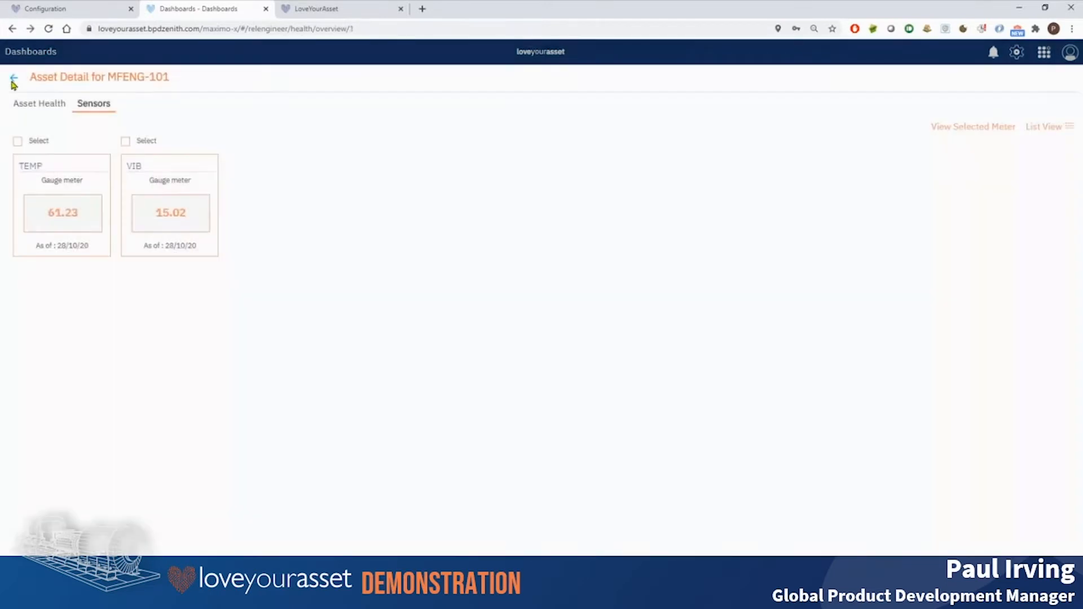
pyautogui.click(11, 79)
pyautogui.click(61, 244)
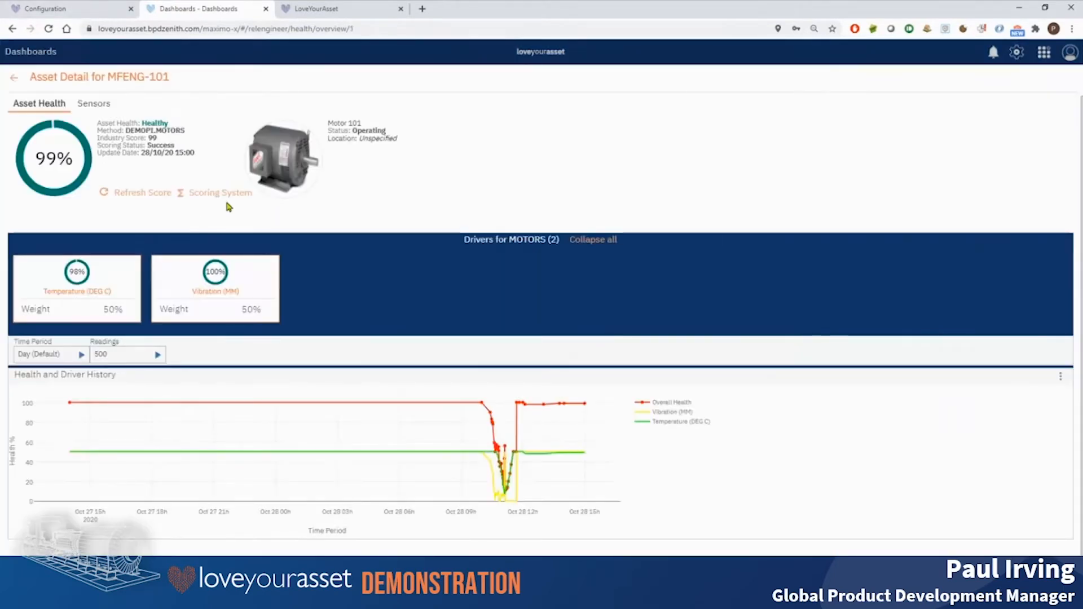
# Switch to Configuration and review the limits and boundaries of the TEMP and VIB sensors in the MOTORS group
pyautogui.click(106, 13)
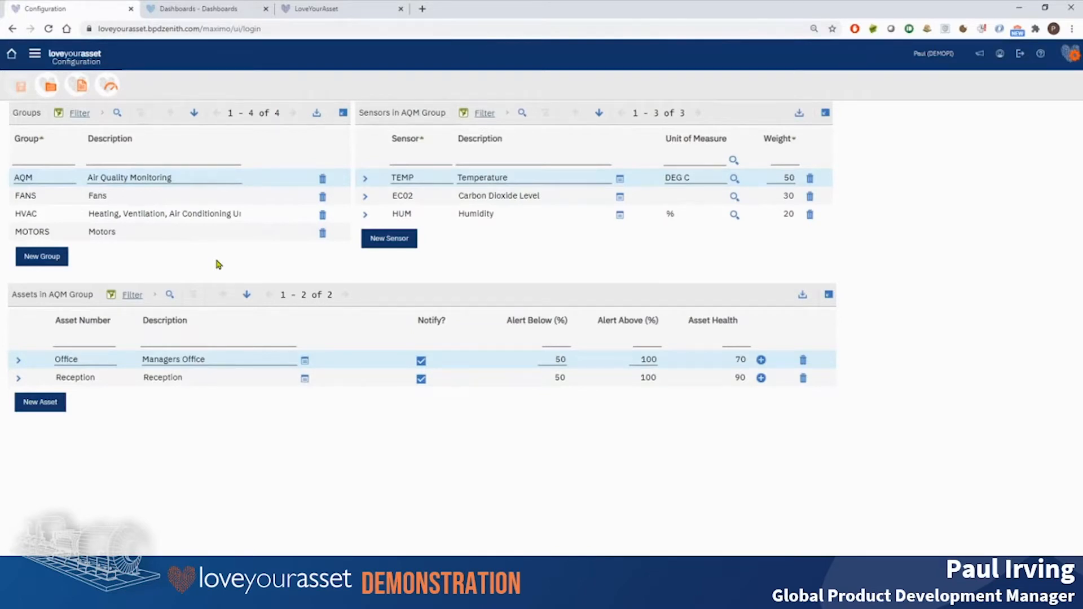
pyautogui.doubleClick(42, 232)
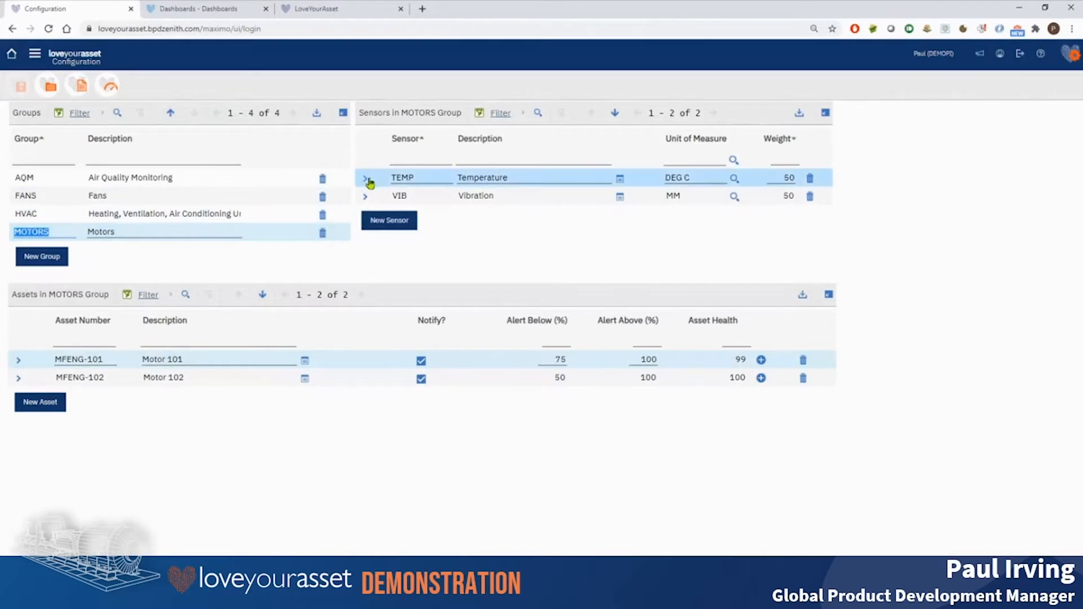
pyautogui.click(365, 180)
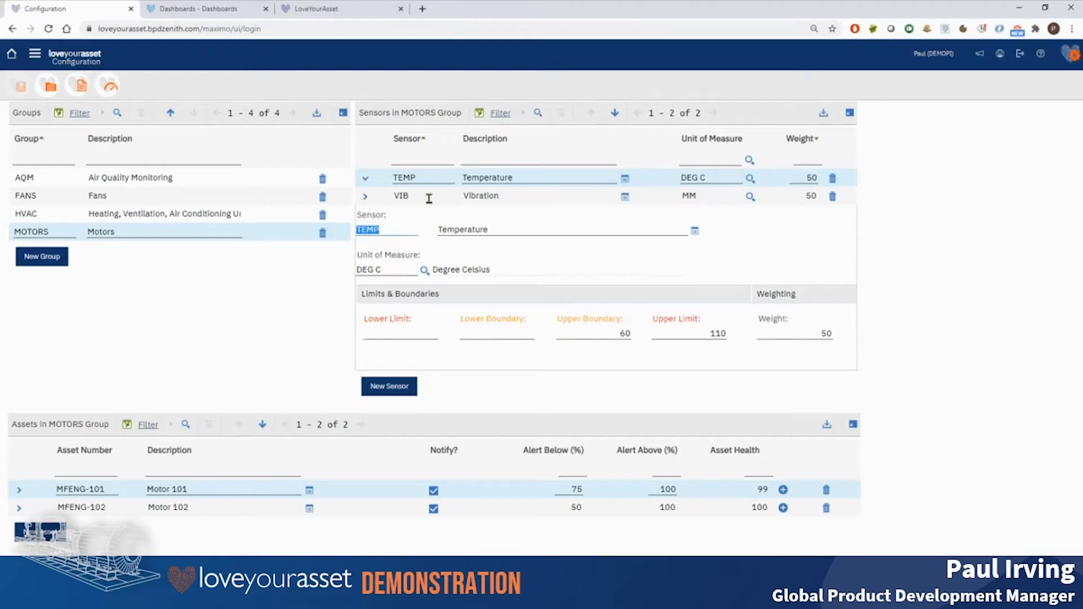
pyautogui.click(571, 195)
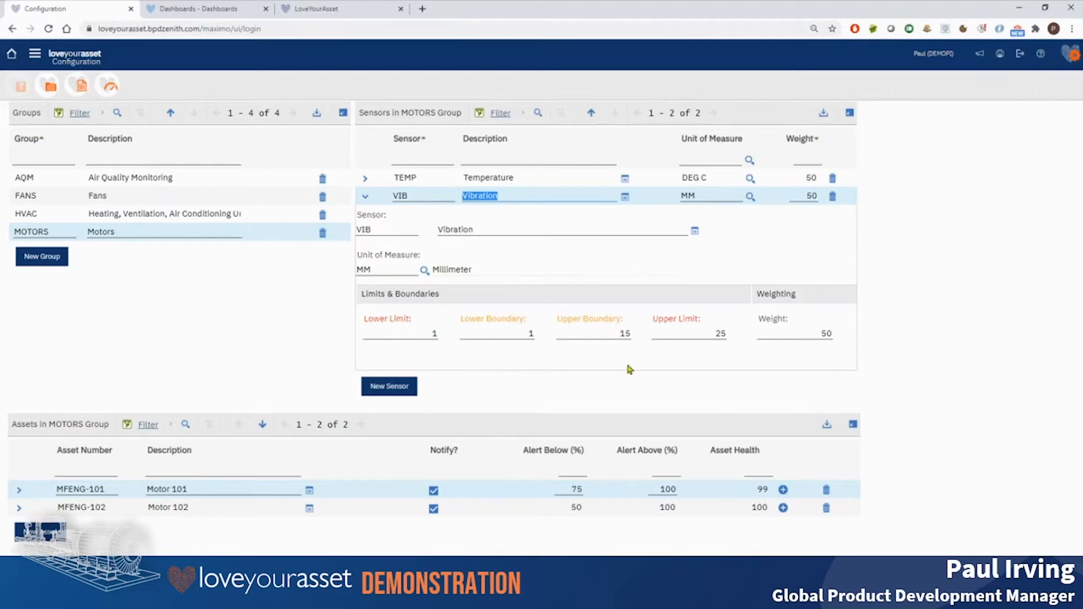
pyautogui.click(365, 196)
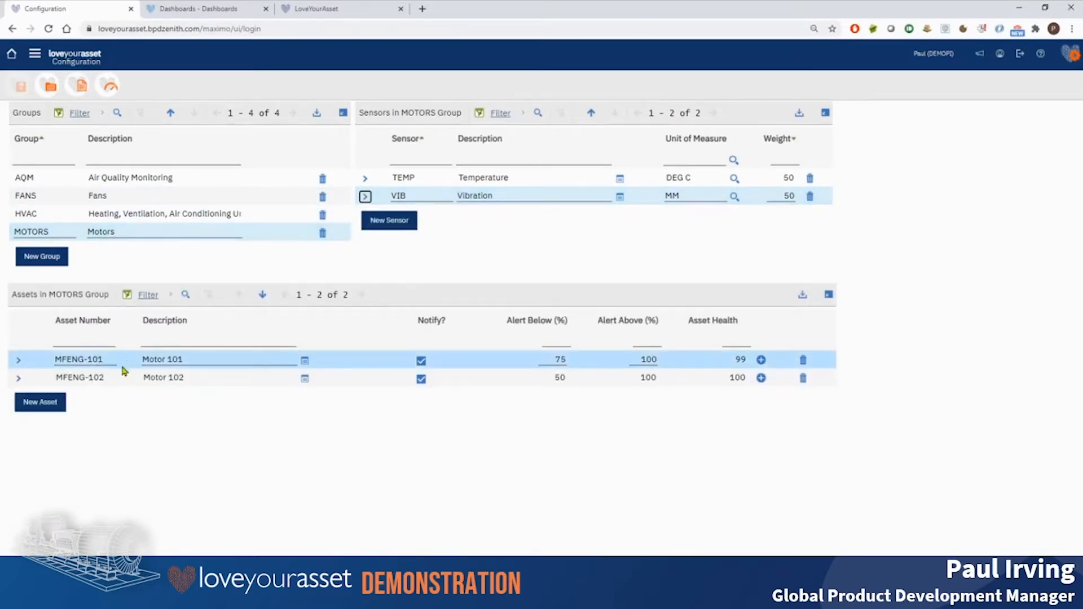
# Expand asset MFENG-101 in the MOTORS group and examine its details and sensor readings
pyautogui.click(85, 377)
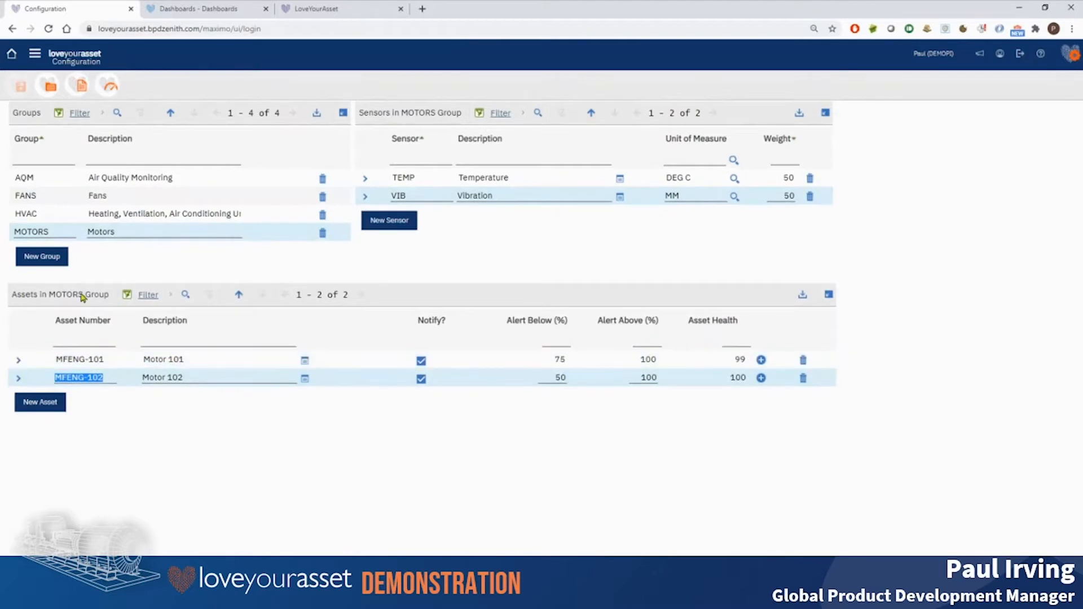
pyautogui.click(115, 215)
pyautogui.click(113, 232)
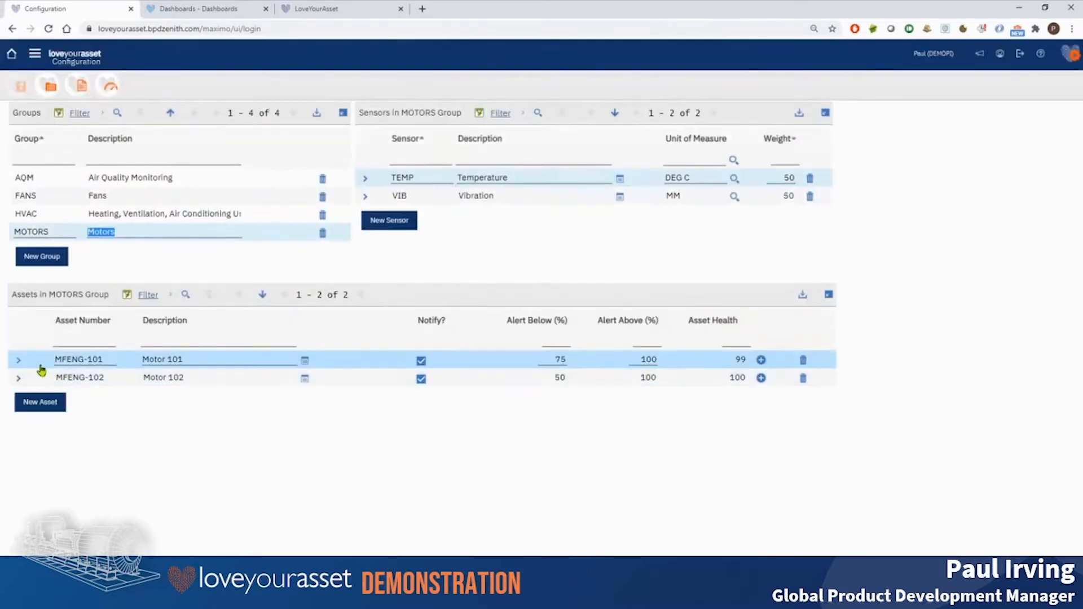
pyautogui.click(19, 361)
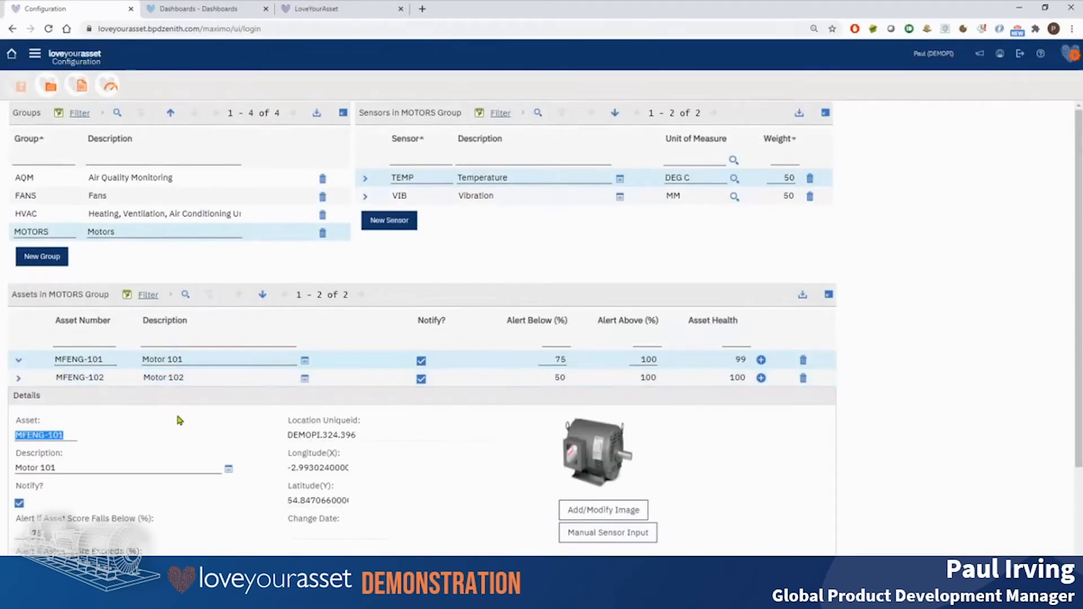
pyautogui.scroll(-3, 183, 426)
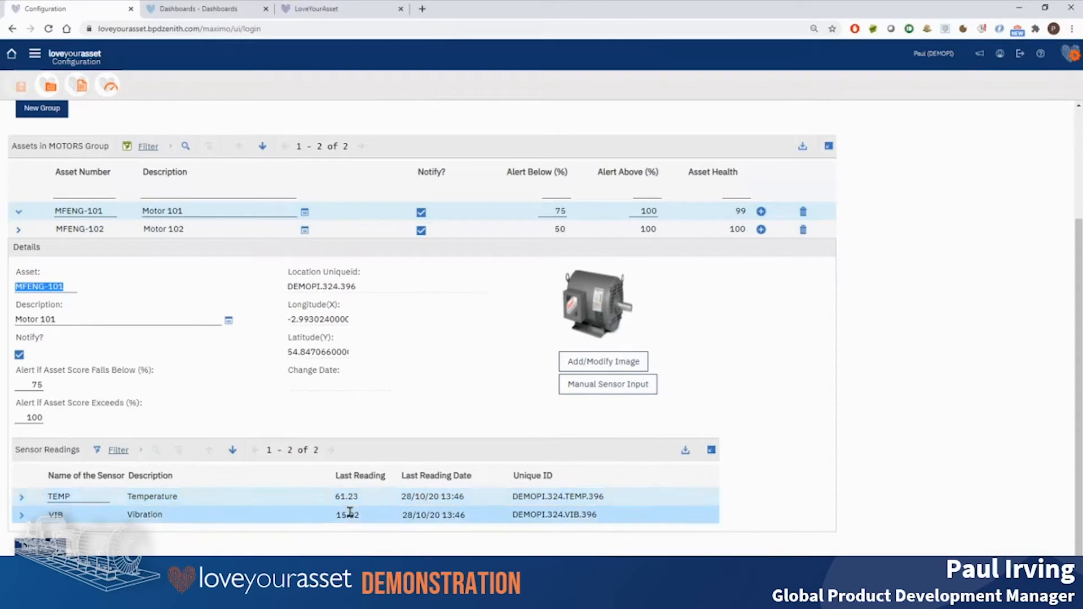
# Compare the details, sensor readings and unique IDs of MFENG-102 with those of MFENG-101
pyautogui.click(341, 215)
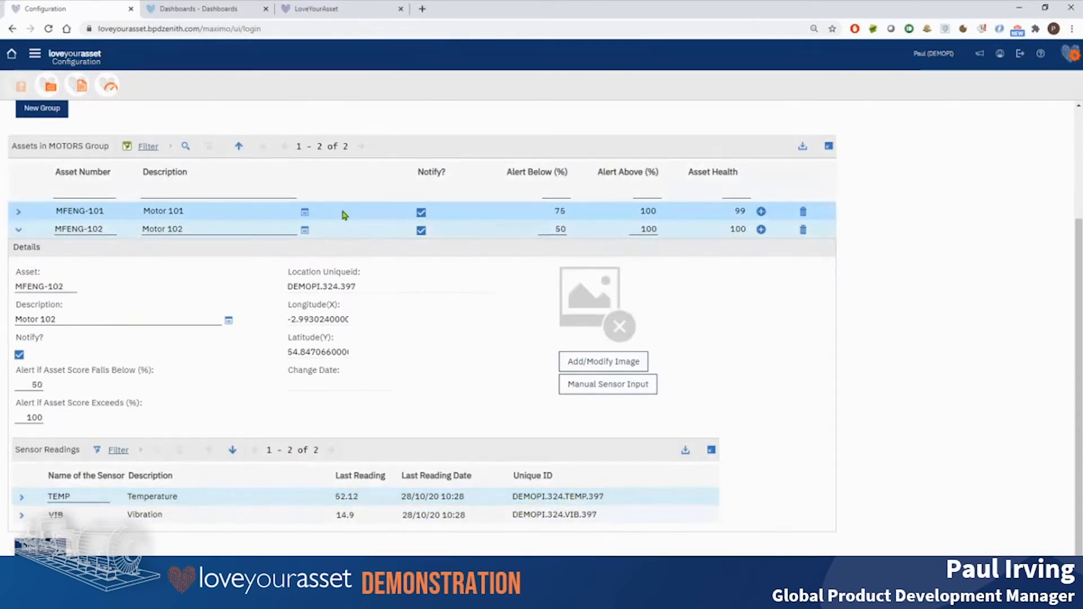
pyautogui.click(340, 211)
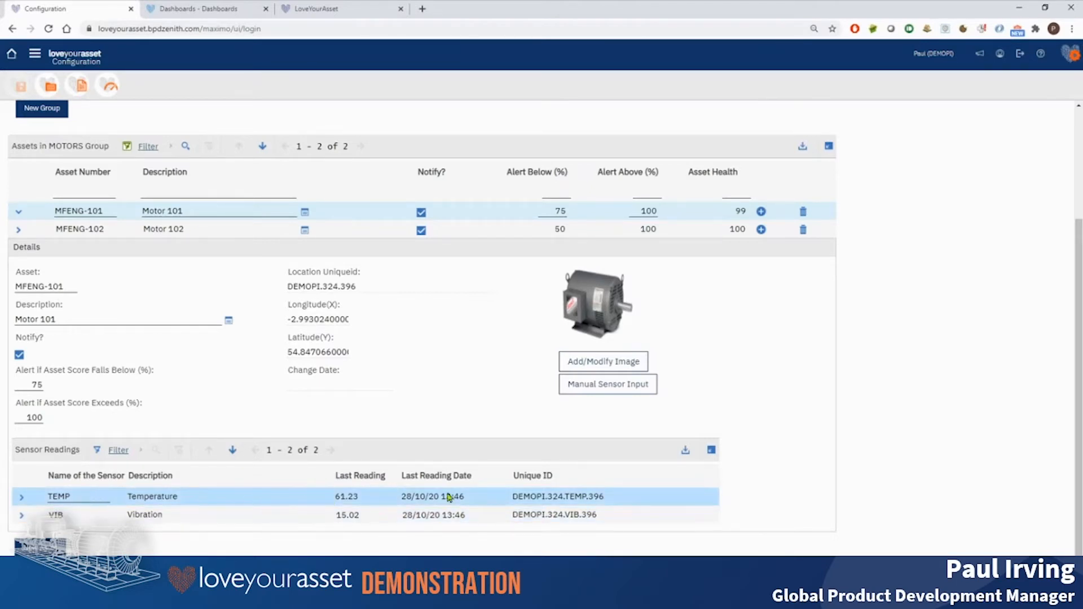
pyautogui.click(370, 229)
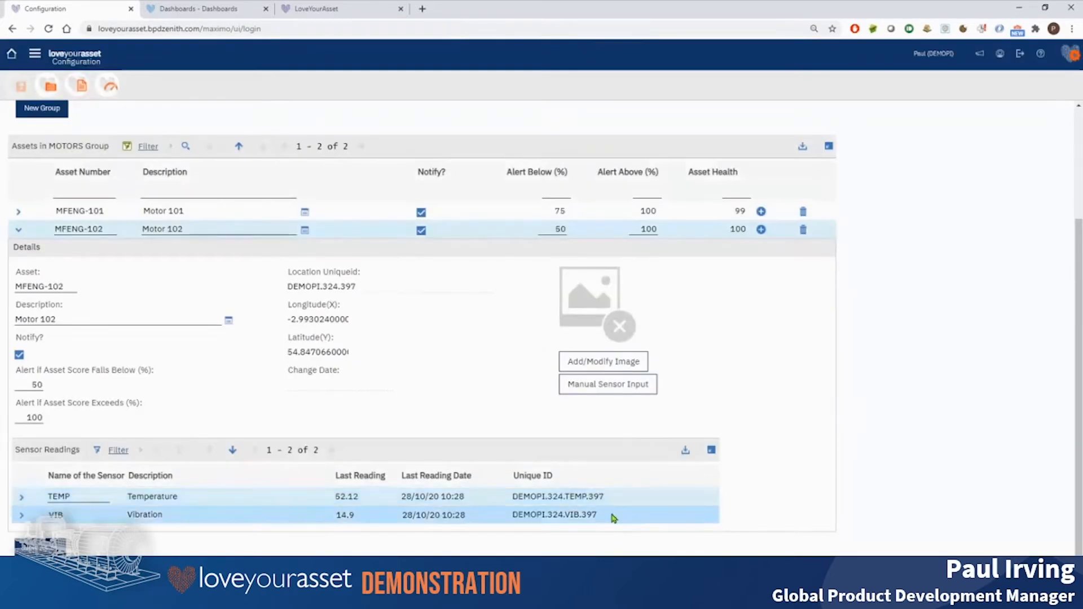
pyautogui.click(456, 213)
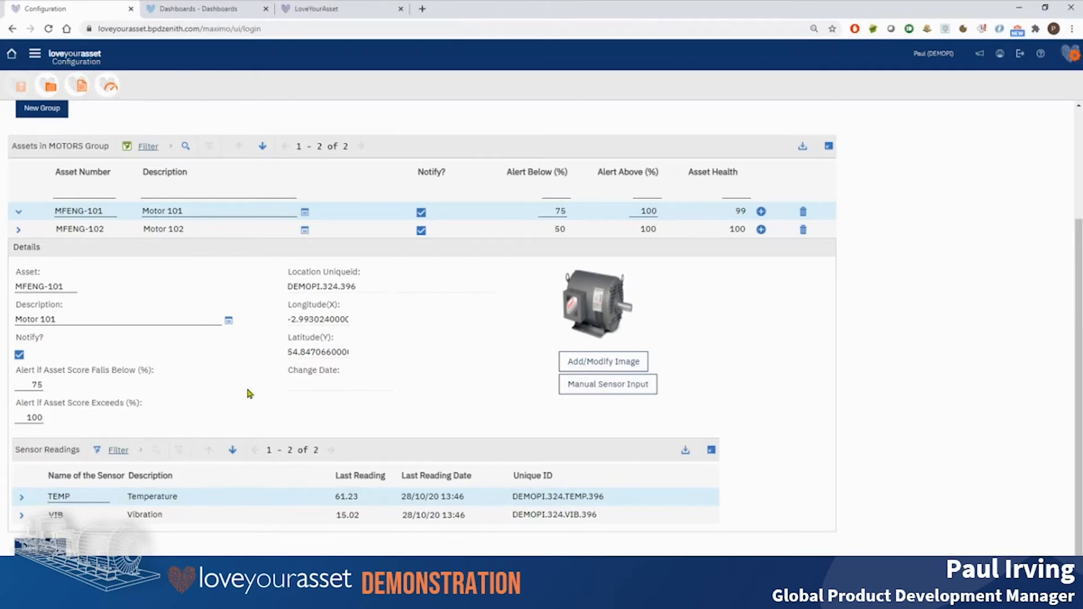
# Switch back to Dashboards, leave the MFENG-101 details and display the Scoring Baseline ranges
pyautogui.click(234, 7)
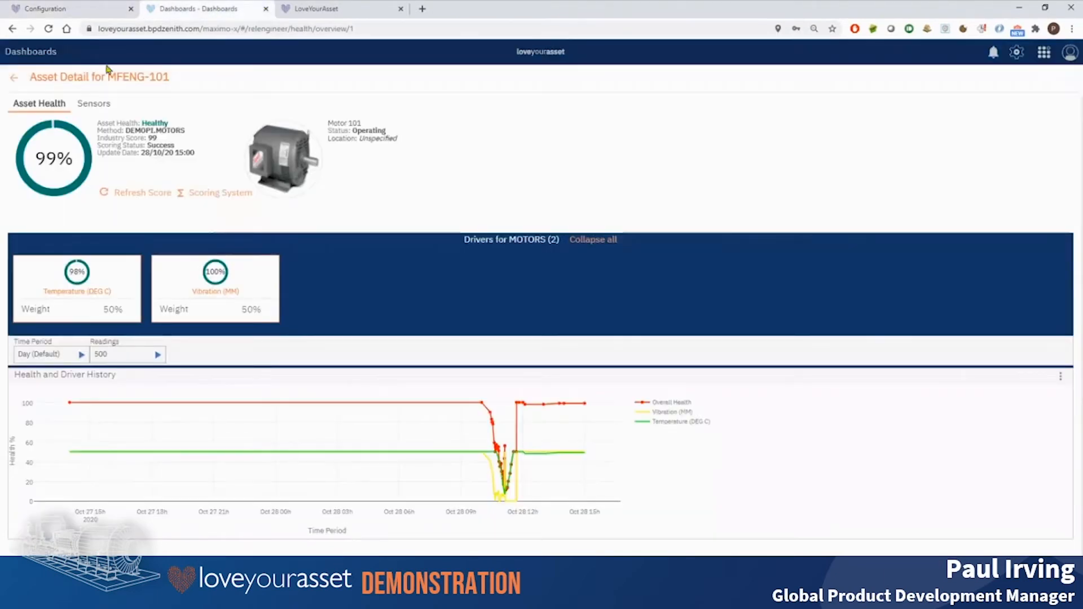
pyautogui.click(14, 80)
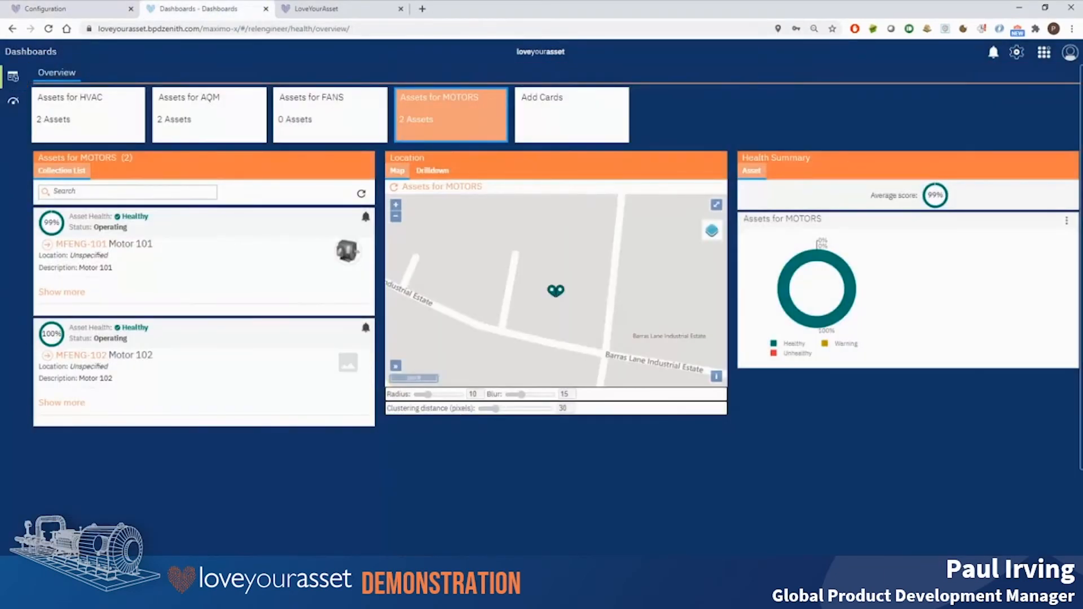
pyautogui.click(15, 104)
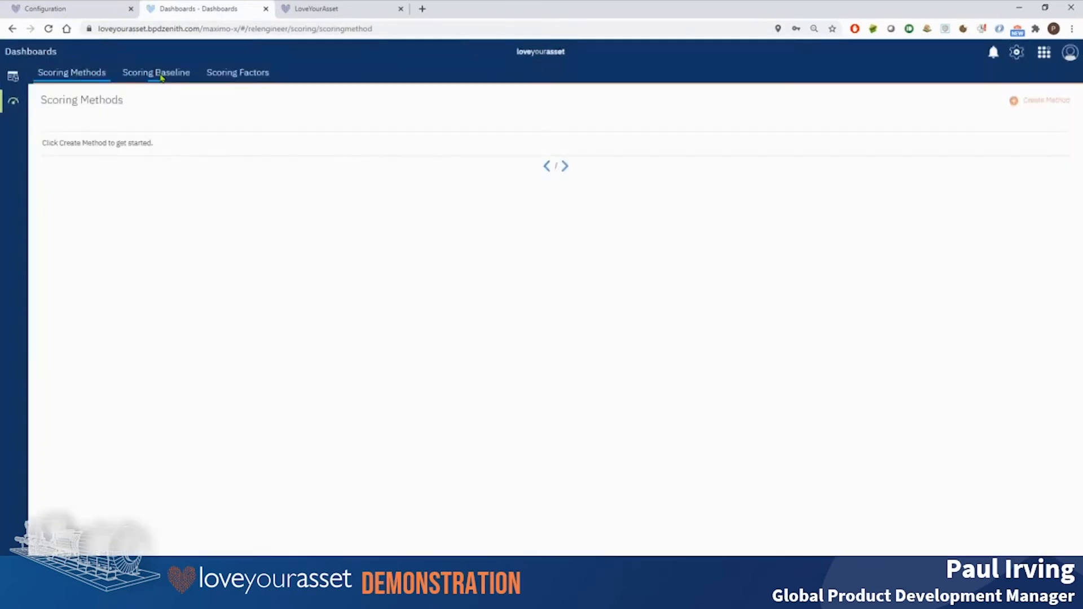
pyautogui.click(161, 76)
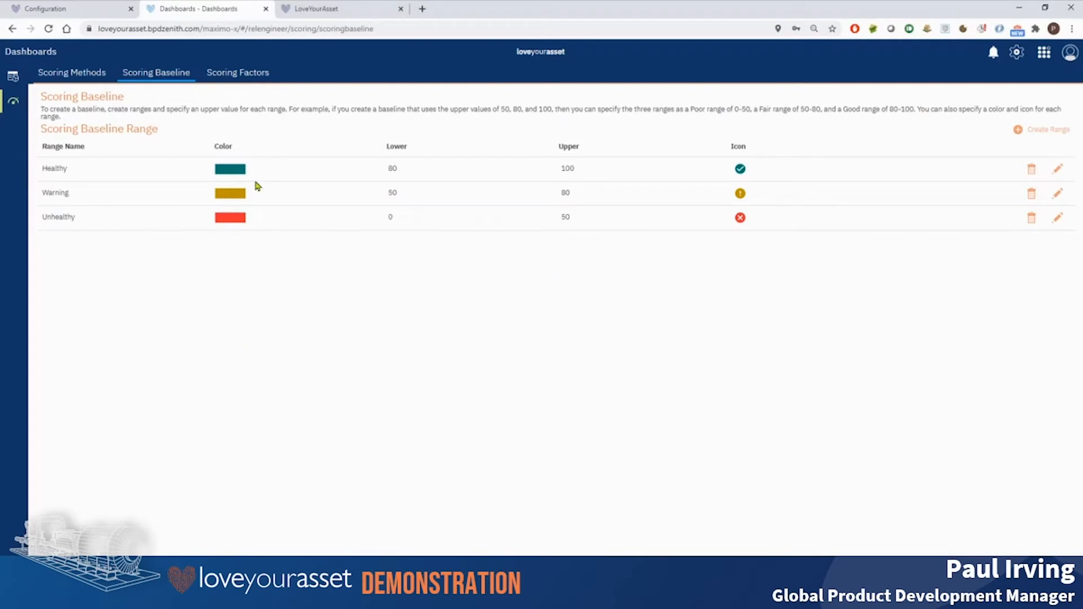
# Set the Warning range's upper value to 75, check the available colors and icons, and save the range
pyautogui.click(1058, 193)
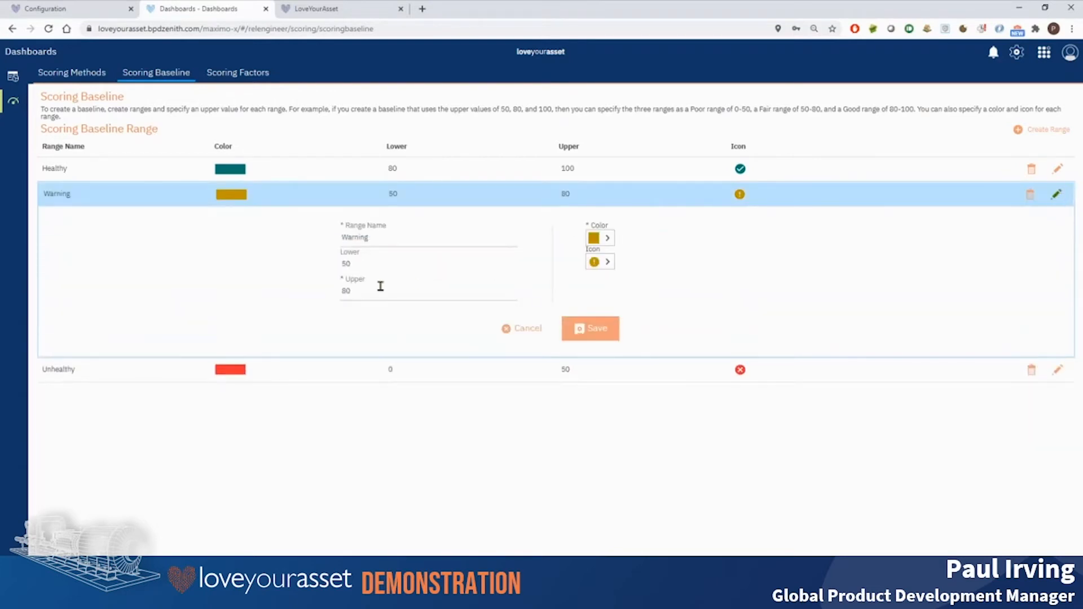
pyautogui.click(356, 292)
pyautogui.moveTo(357, 291); pyautogui.dragTo(290, 290)
pyautogui.write('75')
pyautogui.click(608, 238)
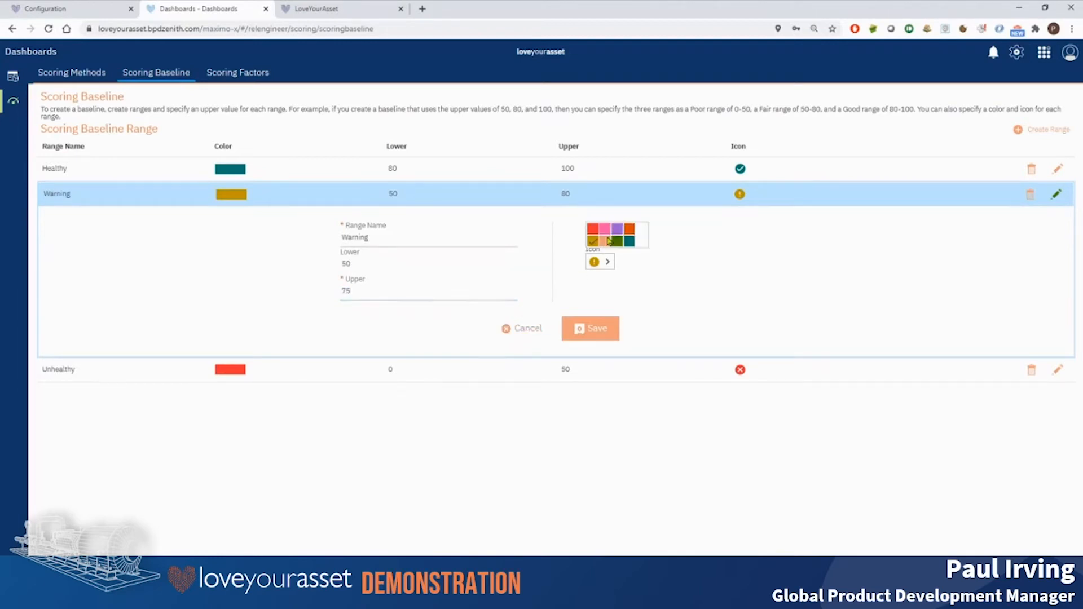
pyautogui.click(604, 263)
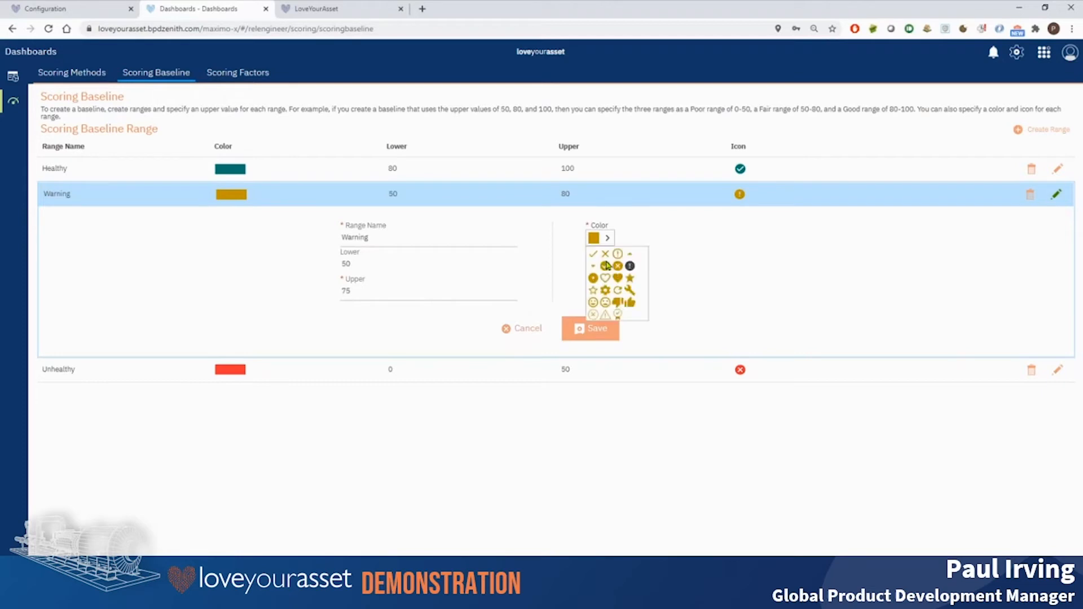
pyautogui.click(575, 334)
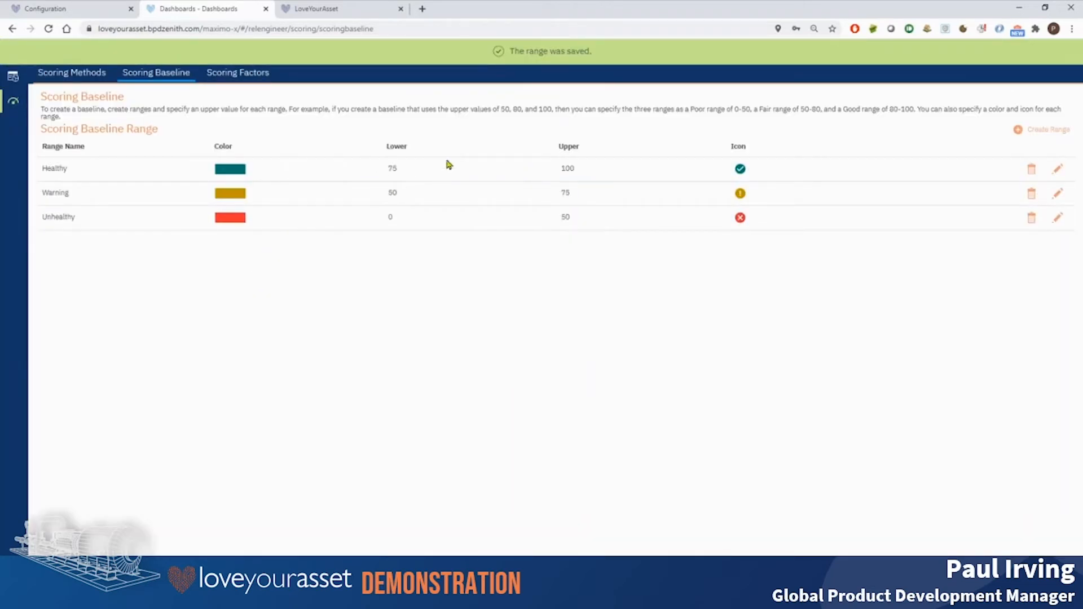
# Return to the asset overview, then switch to Configuration and review the alert snooze and message limit settings in Default Information
pyautogui.click(13, 76)
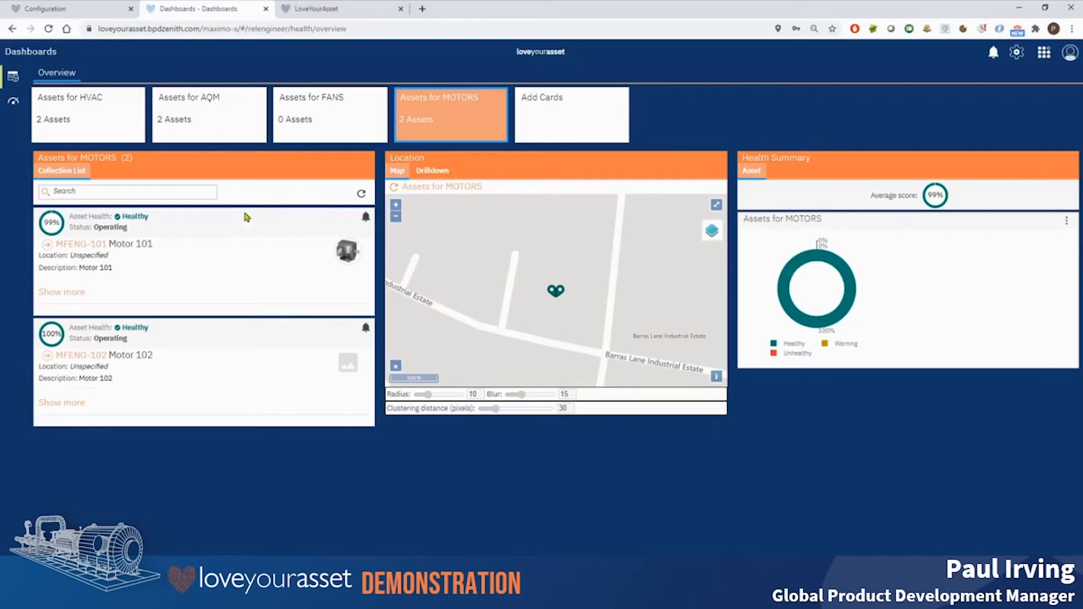
pyautogui.click(89, 5)
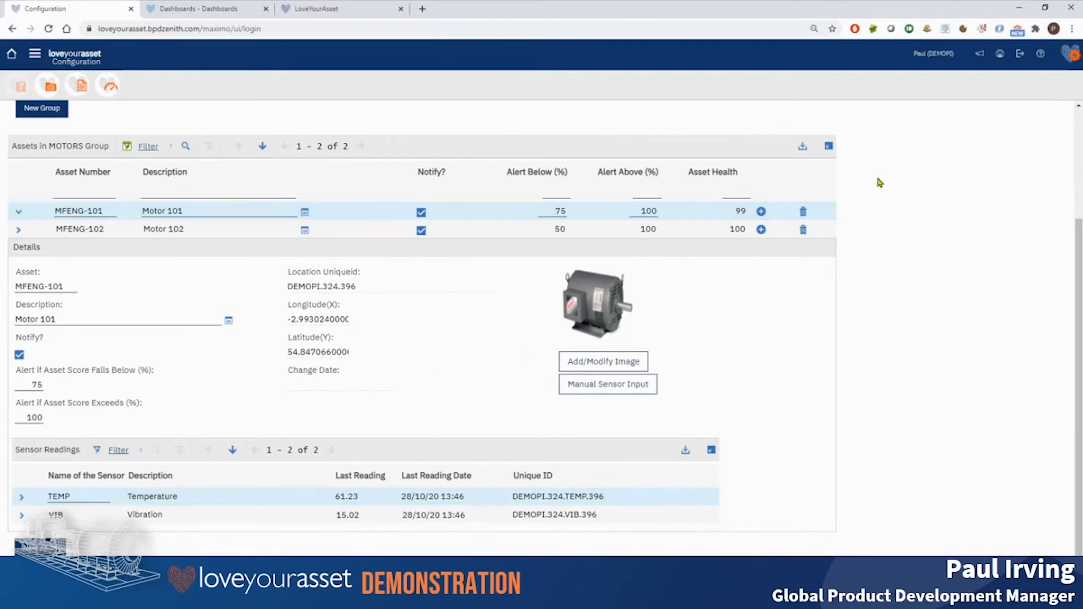
pyautogui.click(999, 53)
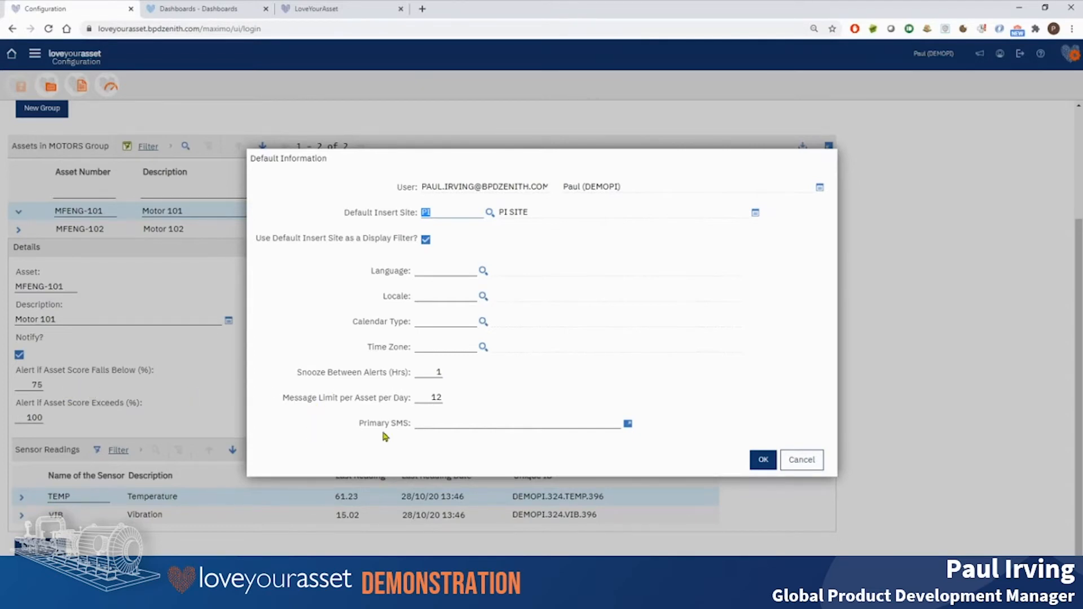
pyautogui.click(428, 372)
pyautogui.click(798, 460)
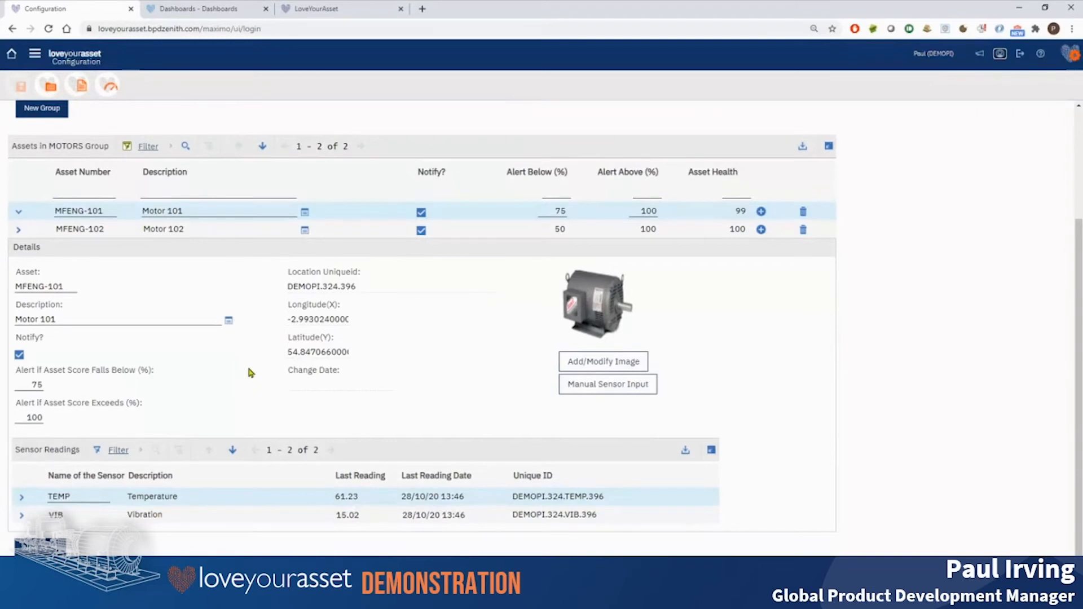
# Run the Asset Health Report - By Group immediately for the AQM group
pyautogui.scroll(1, 231, 190)
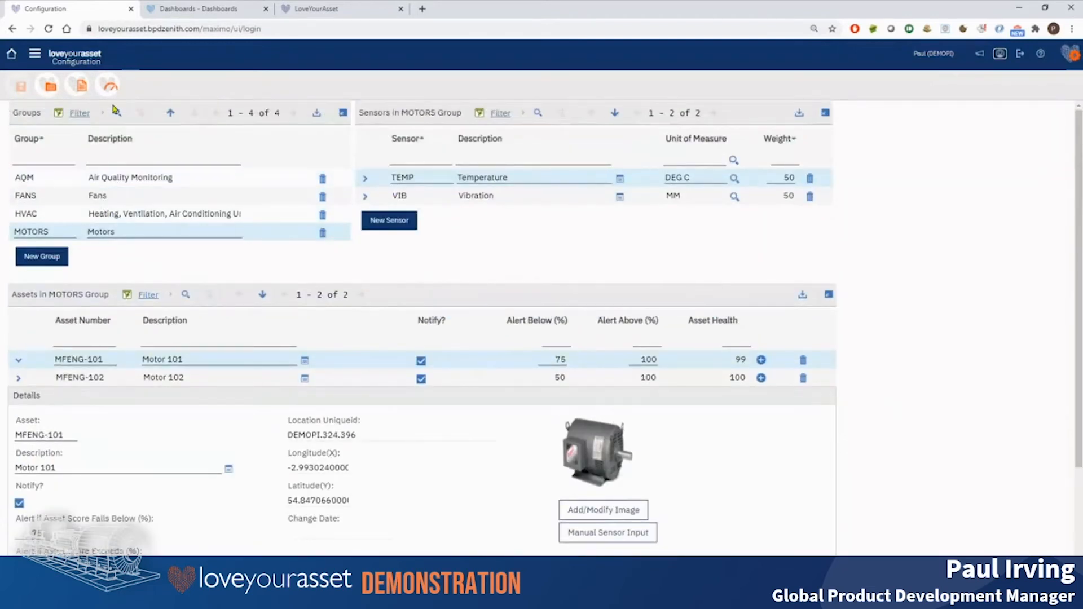
pyautogui.click(82, 85)
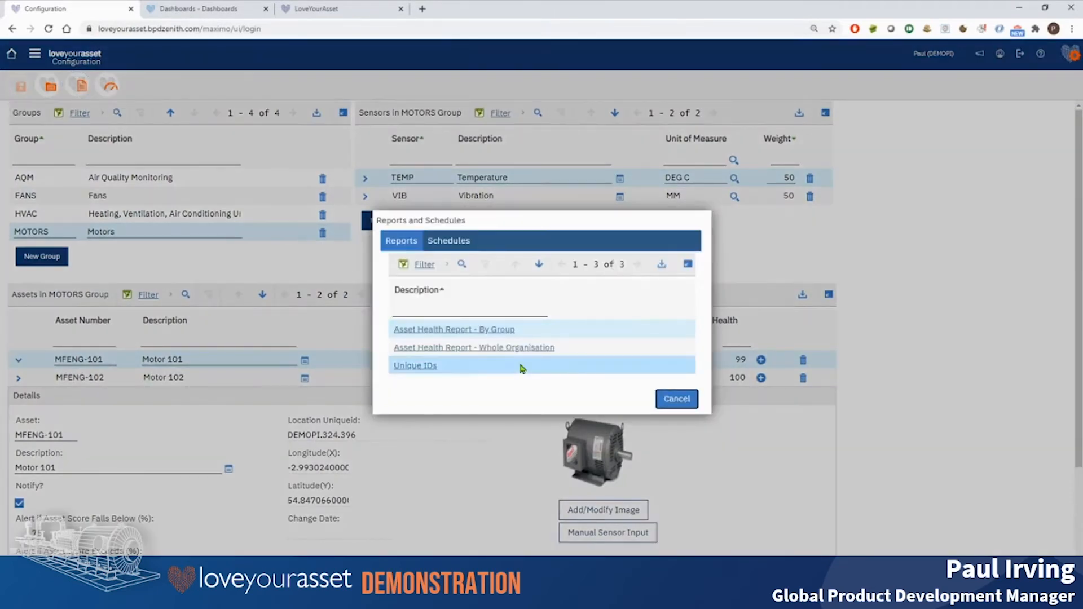
pyautogui.click(439, 334)
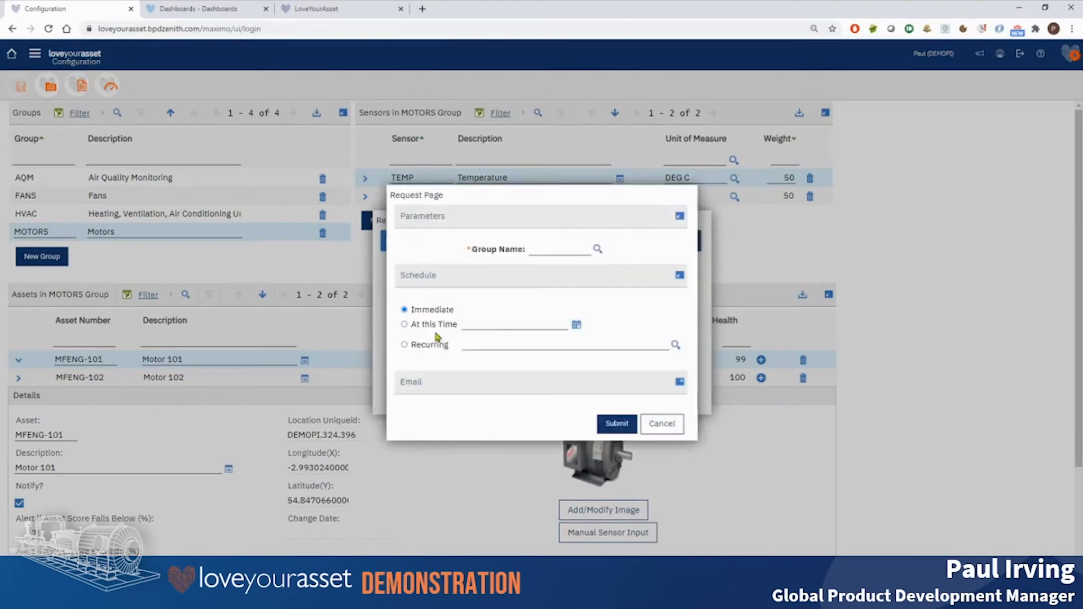
pyautogui.click(598, 248)
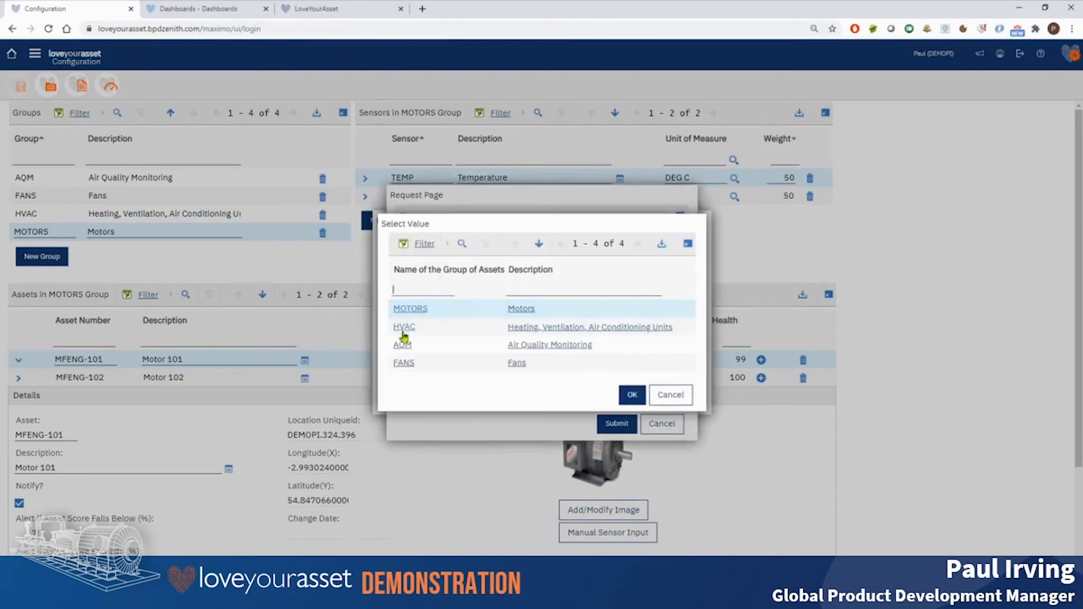
pyautogui.click(403, 350)
pyautogui.click(617, 423)
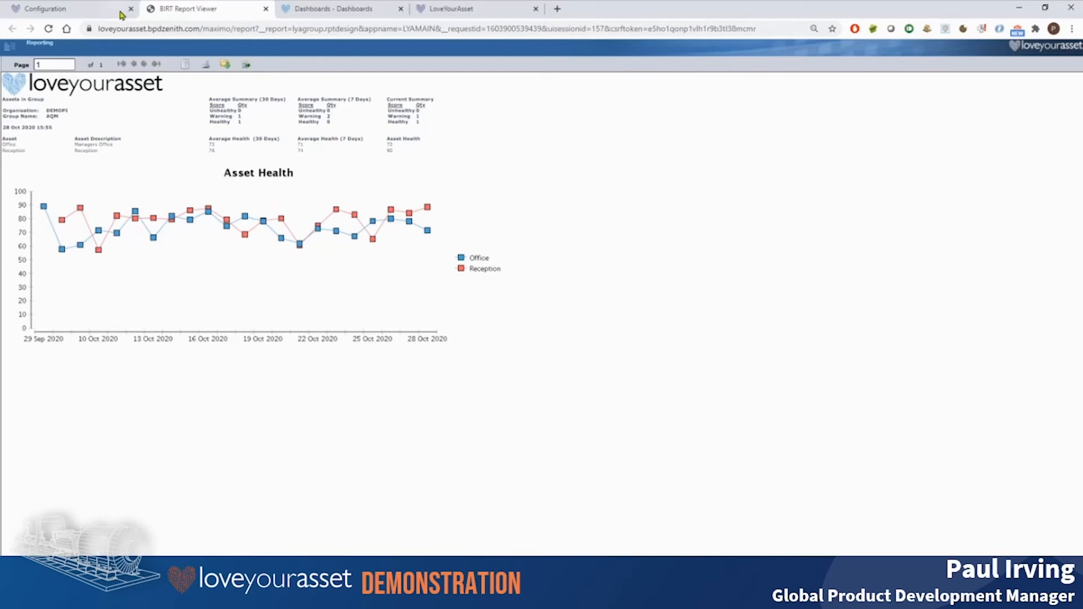
# Return to Configuration and review the recurring schedule and email delivery options of the by-group asset health report without submitting a request
pyautogui.click(57, 8)
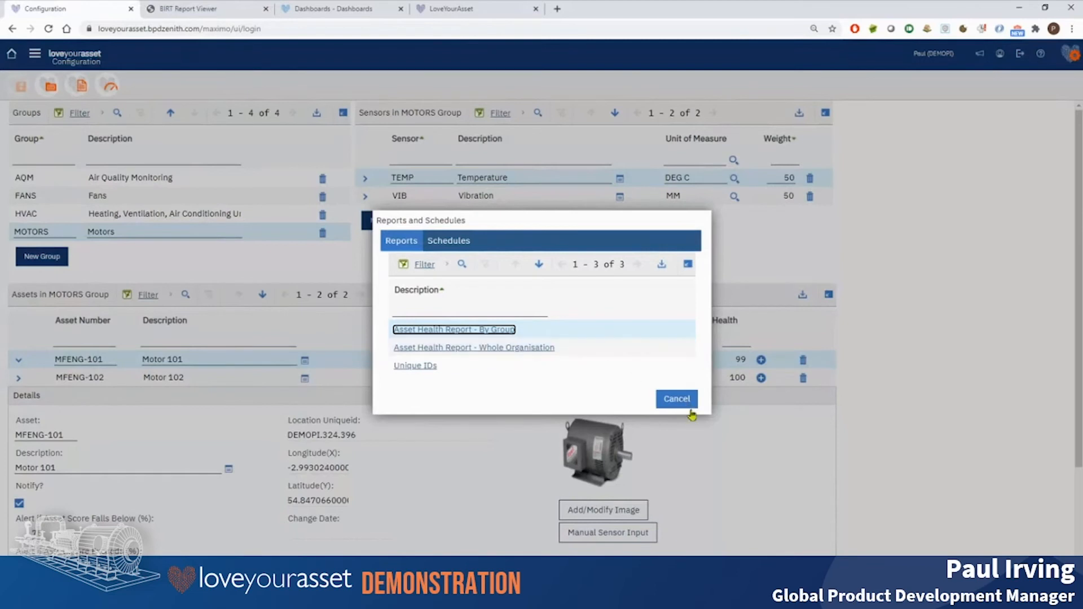
pyautogui.click(455, 330)
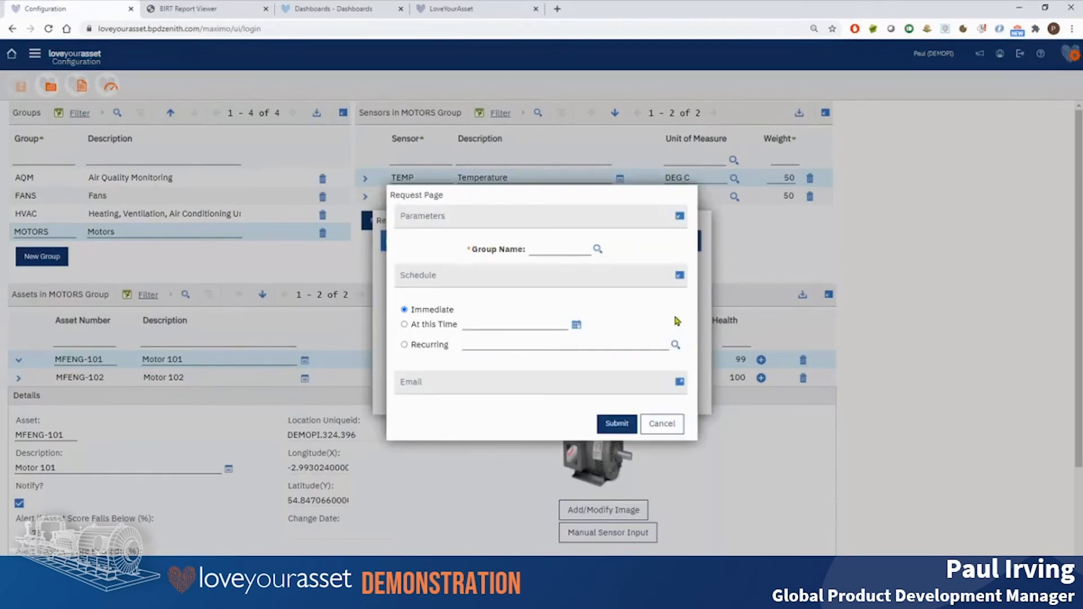
pyautogui.click(404, 344)
pyautogui.click(658, 246)
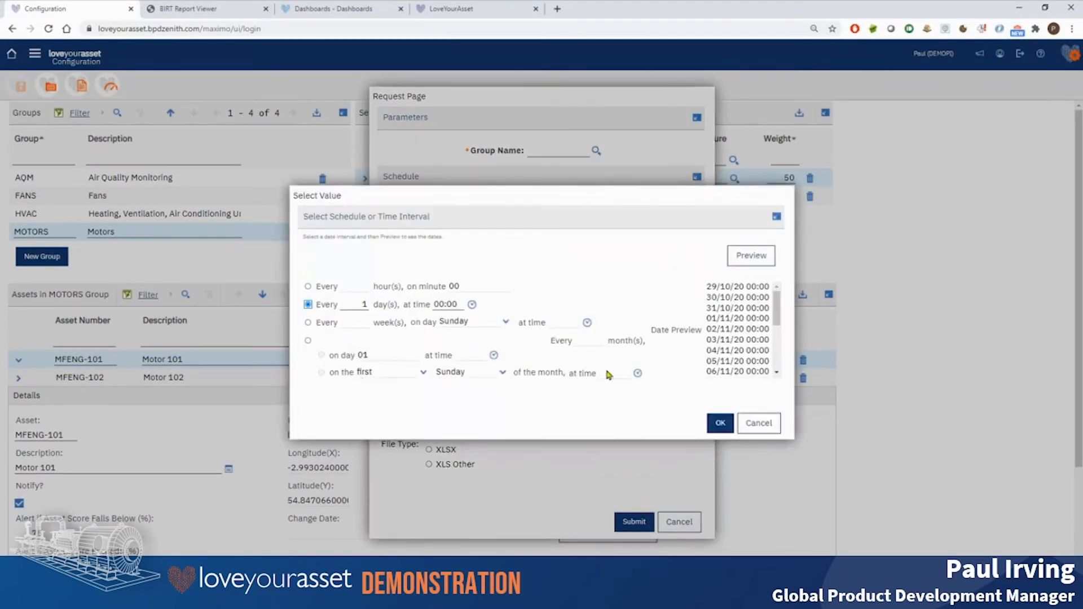
pyautogui.click(759, 423)
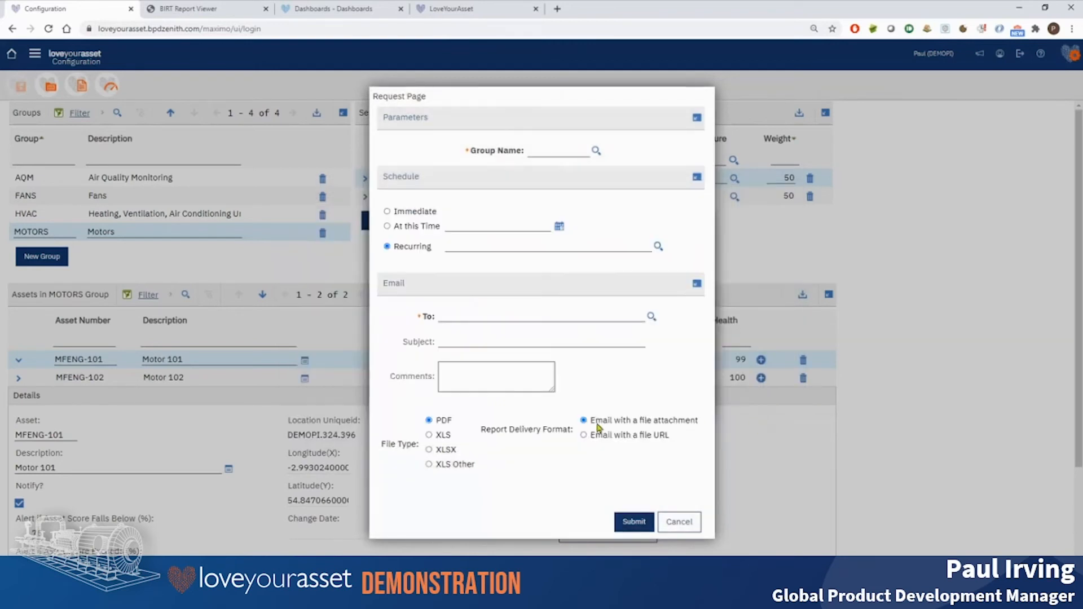
pyautogui.click(682, 520)
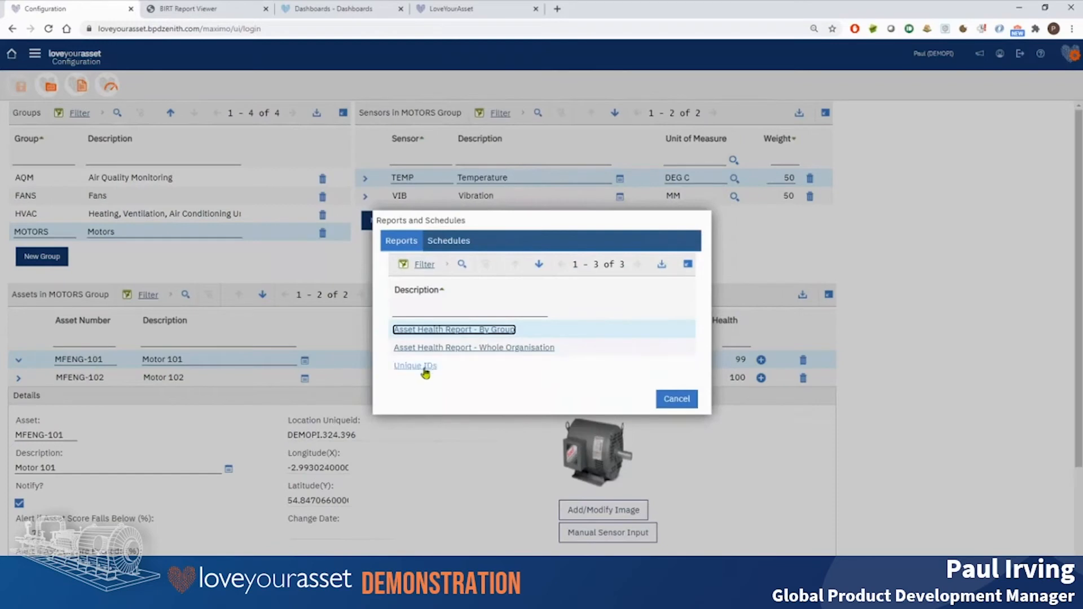
pyautogui.click(690, 400)
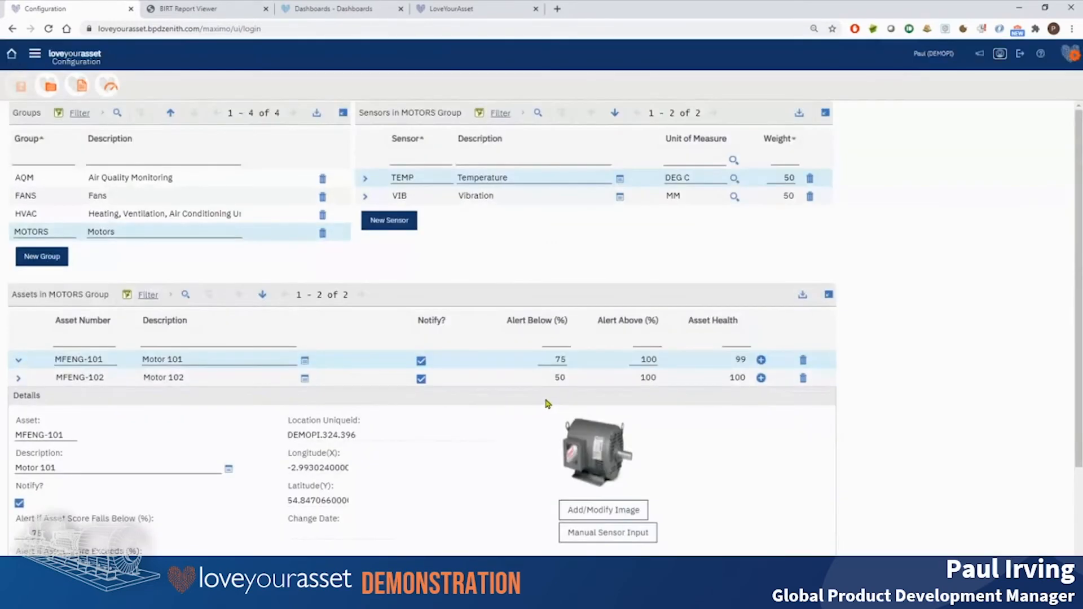
# Display the details of asset MFENG-102 in the MOTORS group
pyautogui.scroll(-3, 556, 415)
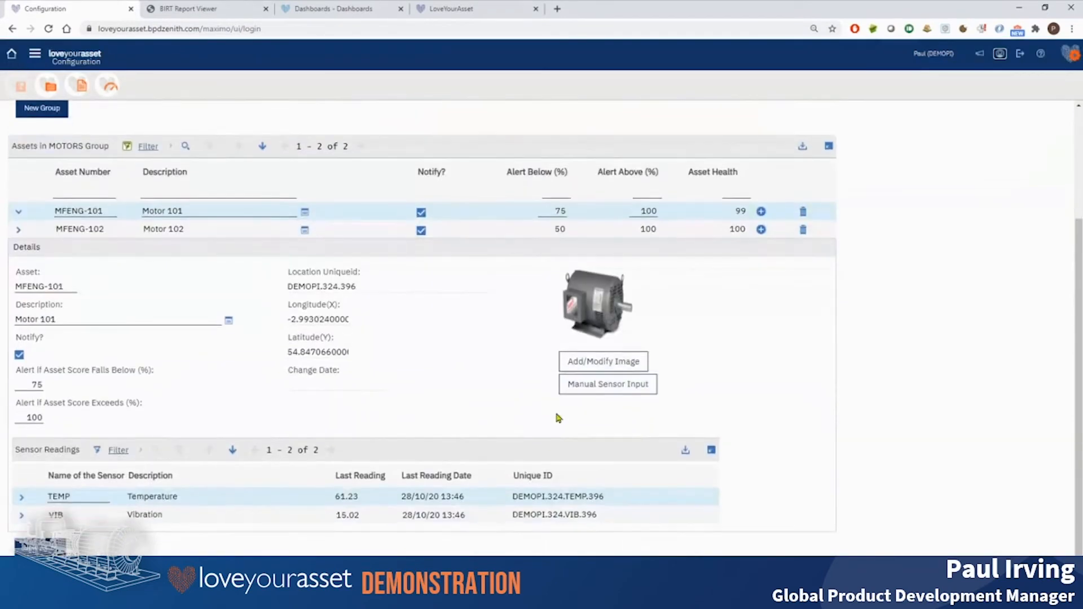
pyautogui.click(191, 227)
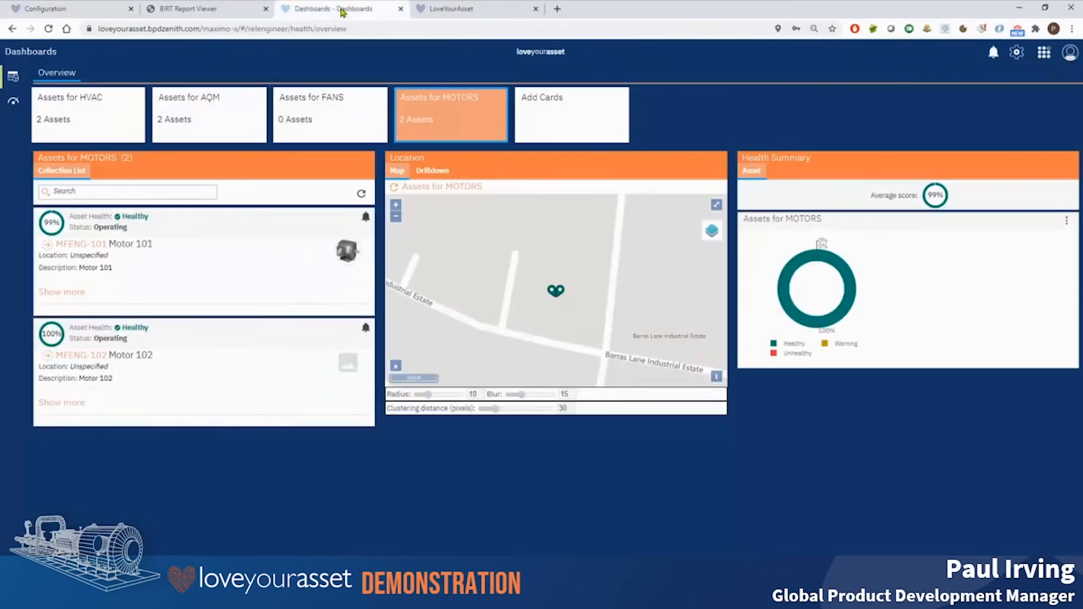
# Switch to Dashboards and examine MFENG-101's Health and Driver History zoomed to about 09:30–13:15 on Oct 28, then return to the overview
pyautogui.click(338, 10)
pyautogui.click(65, 247)
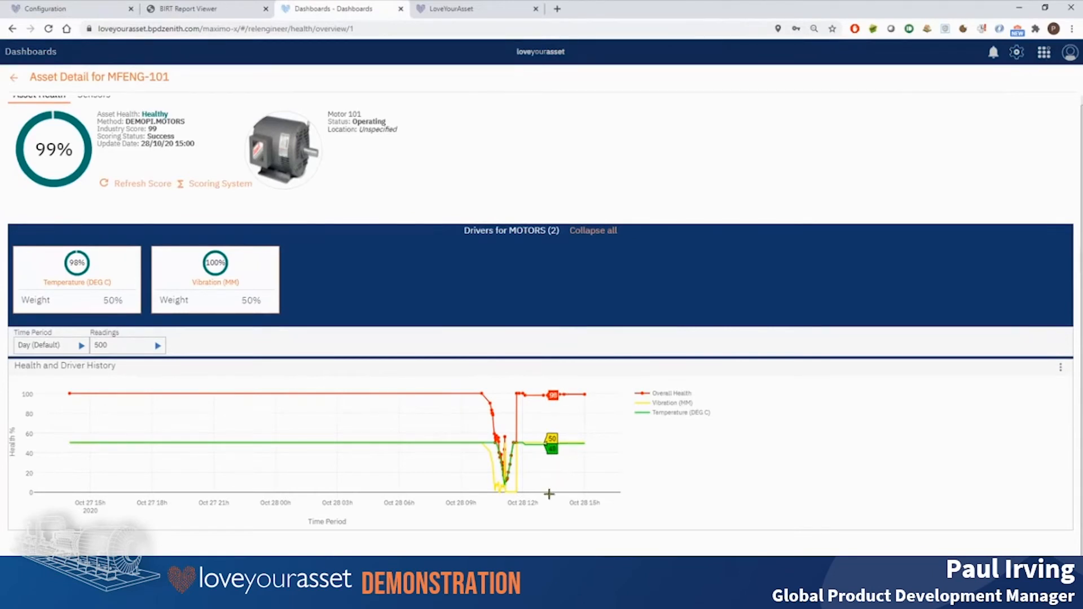
pyautogui.moveTo(548, 494); pyautogui.dragTo(472, 390)
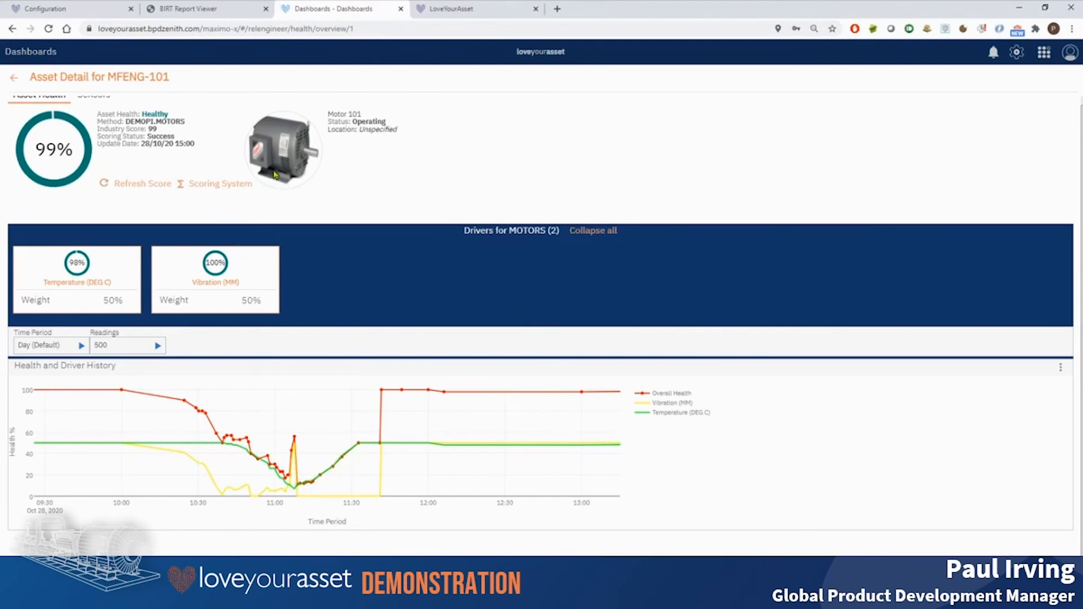
pyautogui.scroll(1, 79, 169)
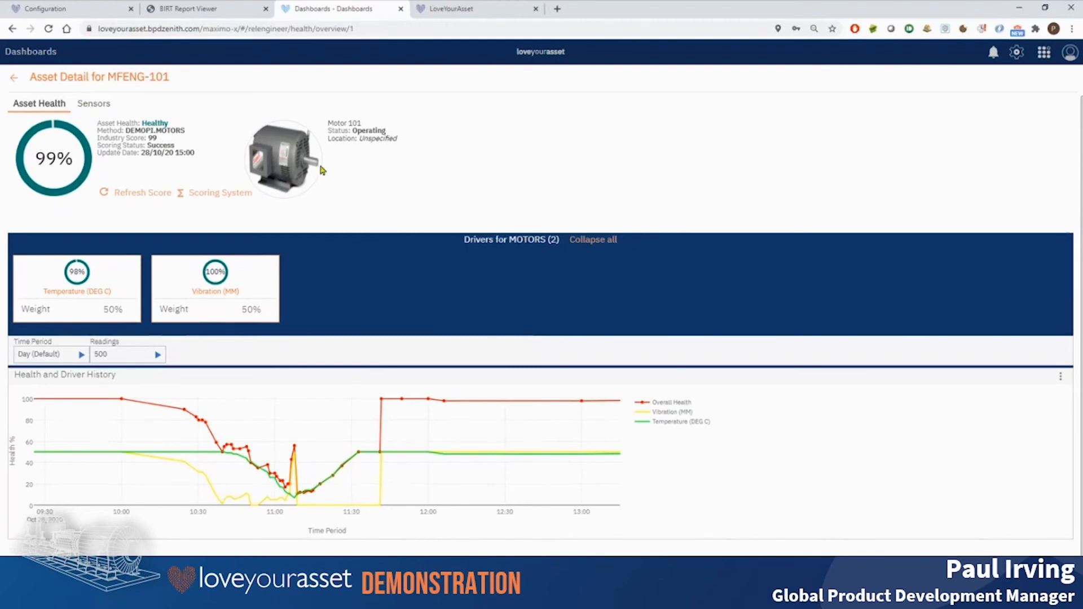
pyautogui.click(15, 79)
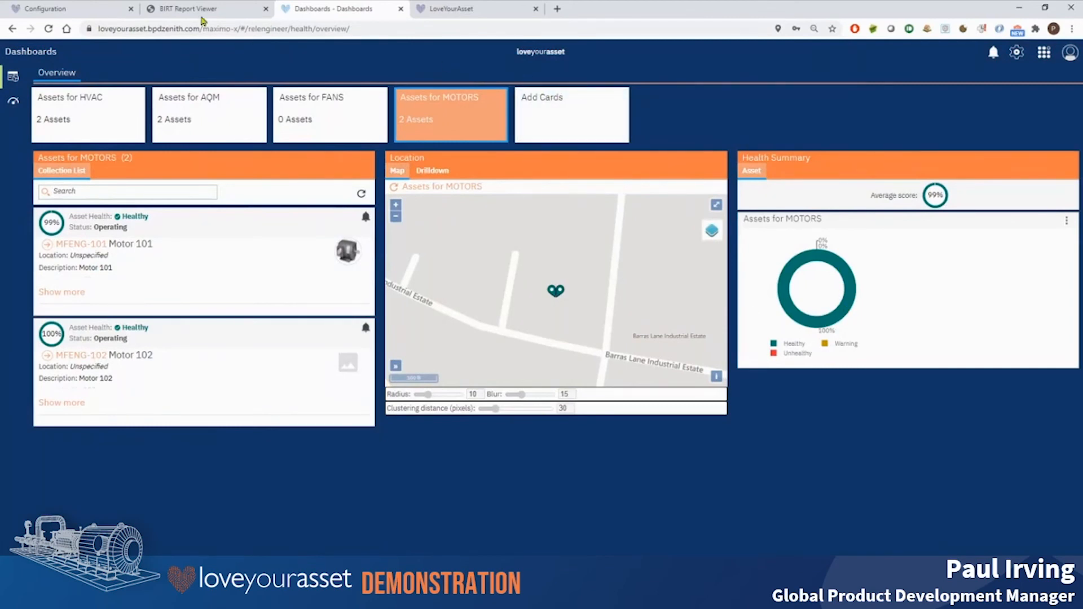
# Switch to Configuration, open the LYA Bulk Load Tool workbook for editing in a maximized Excel window, and show its About sheet
pyautogui.click(100, 9)
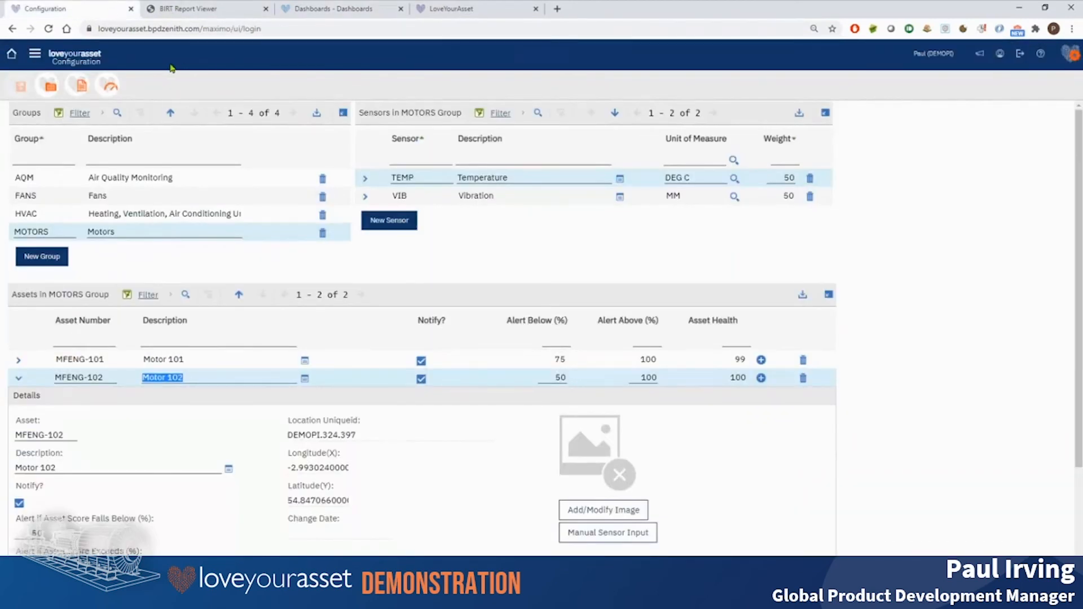
pyautogui.click(50, 87)
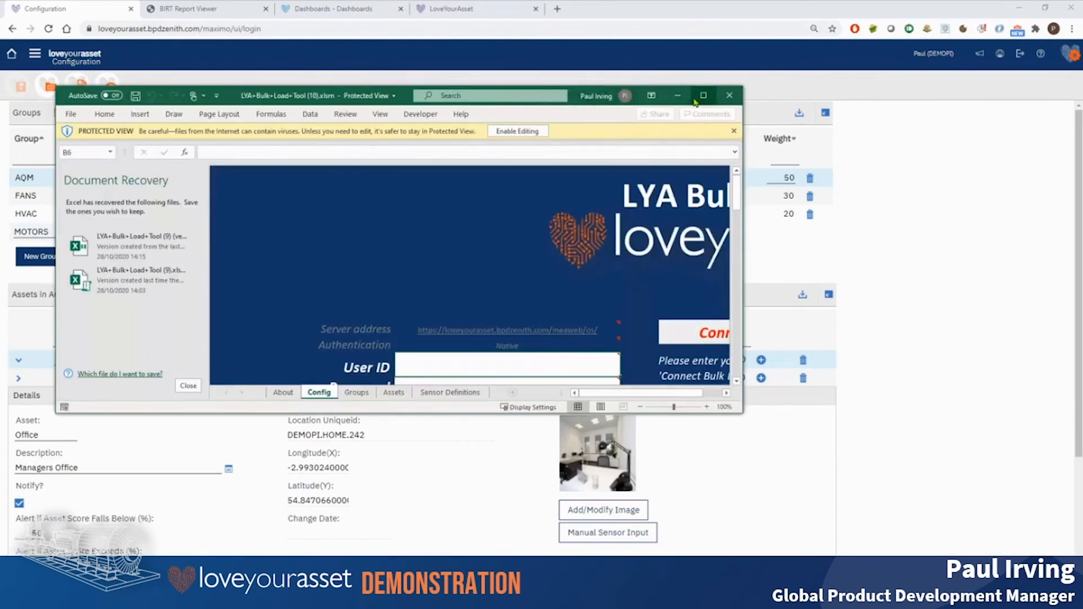
pyautogui.click(186, 385)
pyautogui.click(340, 262)
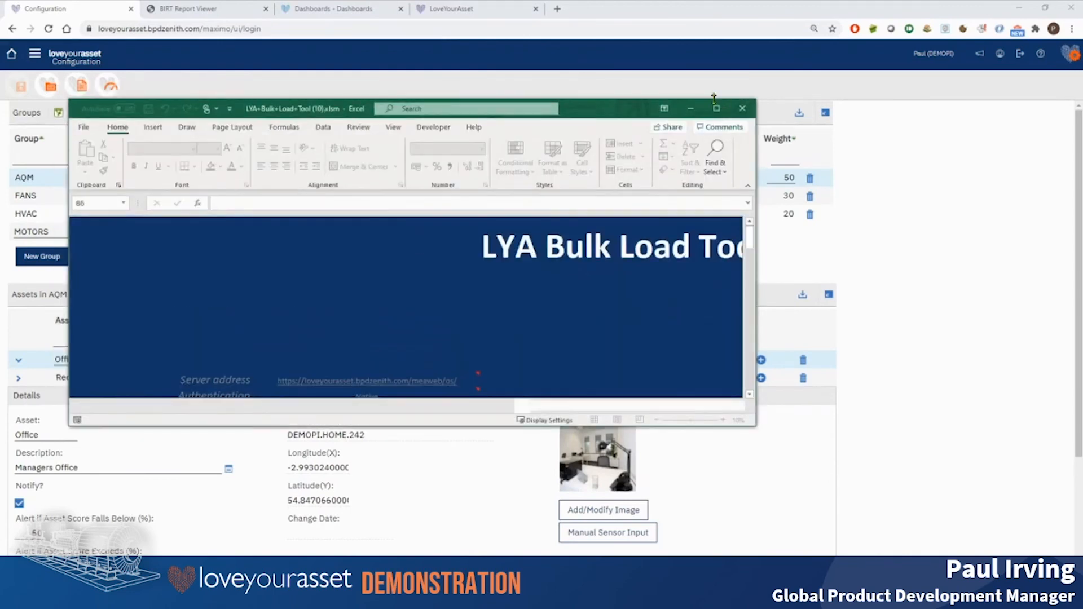
pyautogui.click(714, 108)
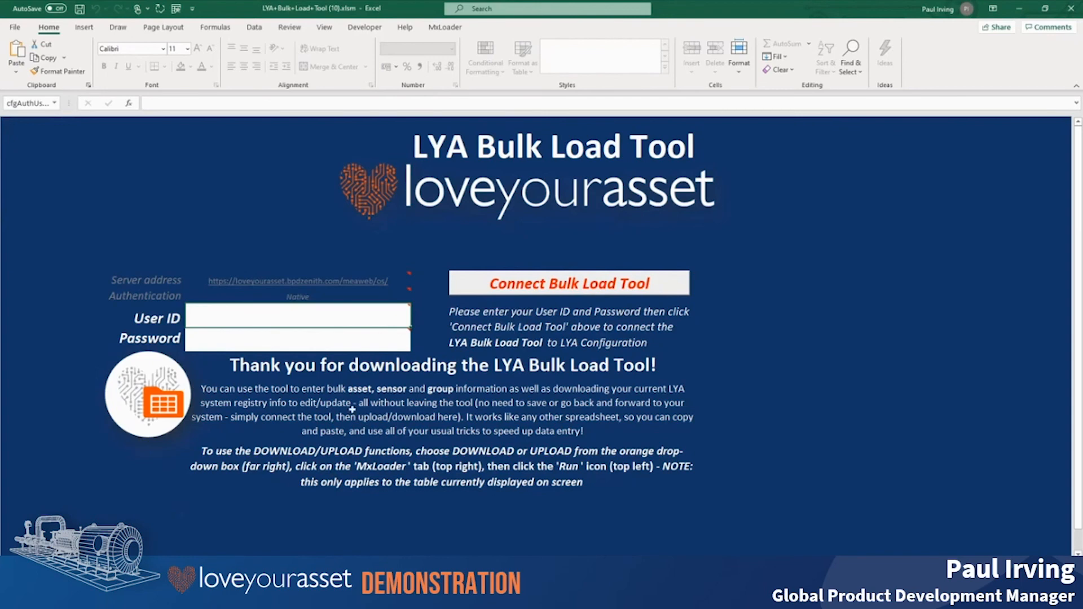
pyautogui.click(103, 549)
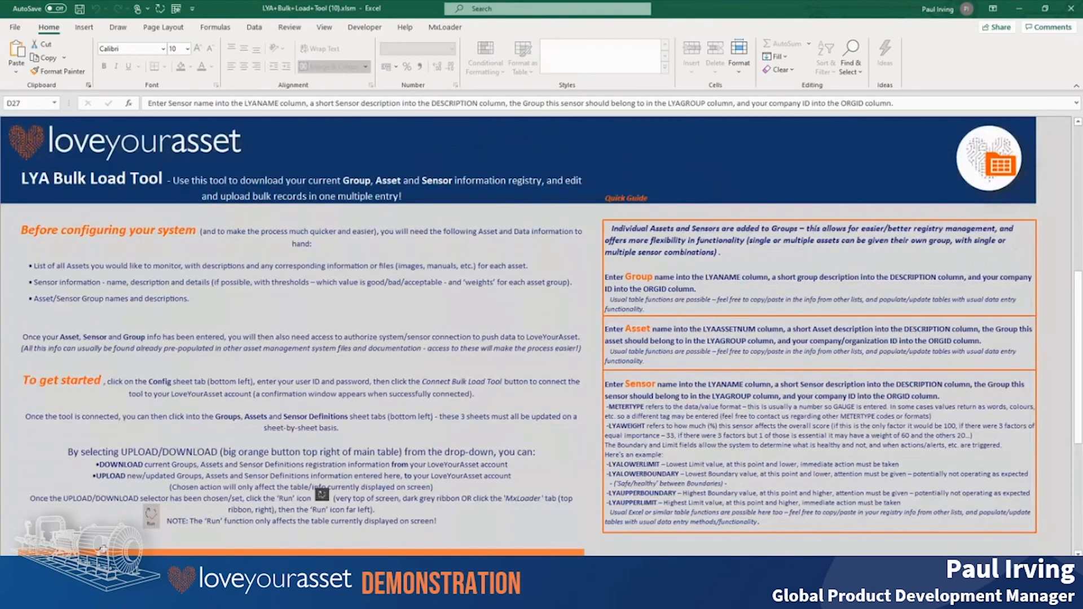